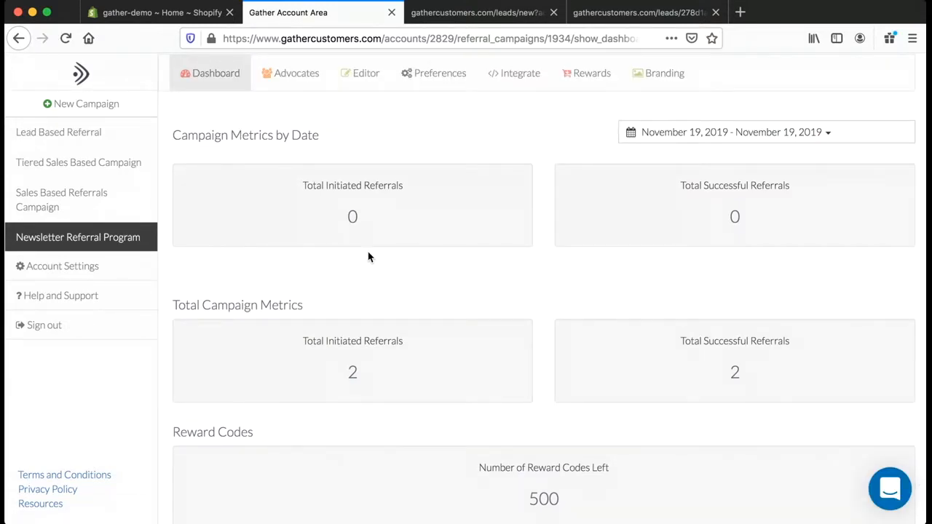
Review the Newsletter Referral Program's dashboard, covering the metrics by date, total campaign metrics and remaining reward codes
scroll(374, 295, "down", 1)
scroll(374, 294, "up", 1)
scroll(446, 324, "down", 1)
scroll(446, 324, "up", 1)
scroll(564, 328, "down", 1)
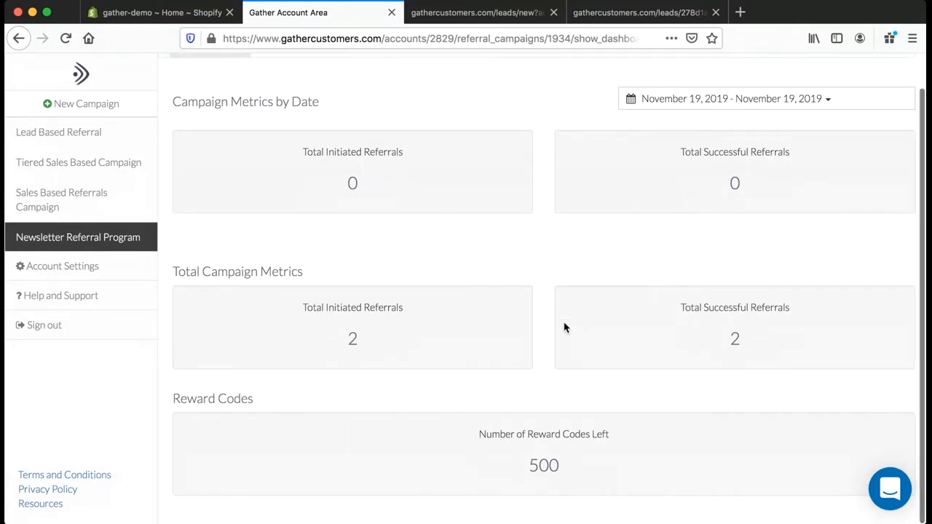
scroll(554, 306, "up", 1)
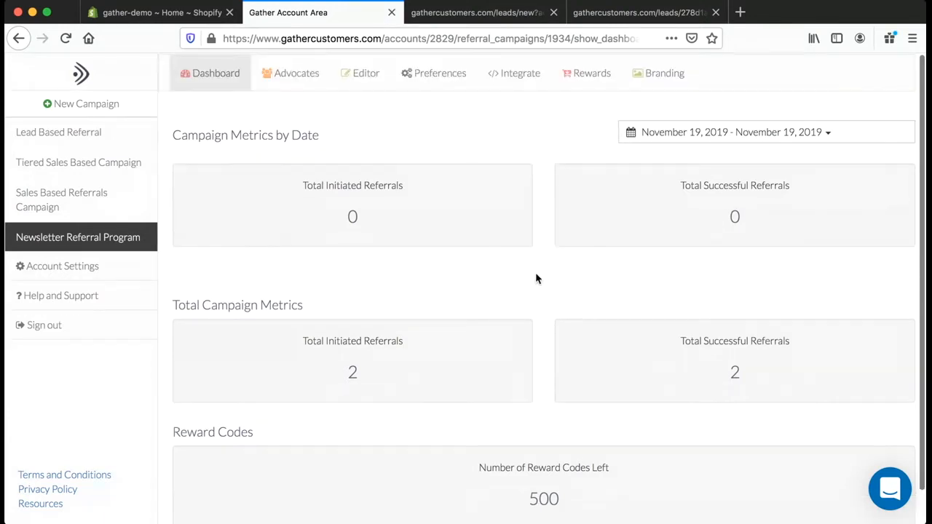
Review the campaign's advocates list, then view the successful referrals of the listed advocate
left_click(296, 82)
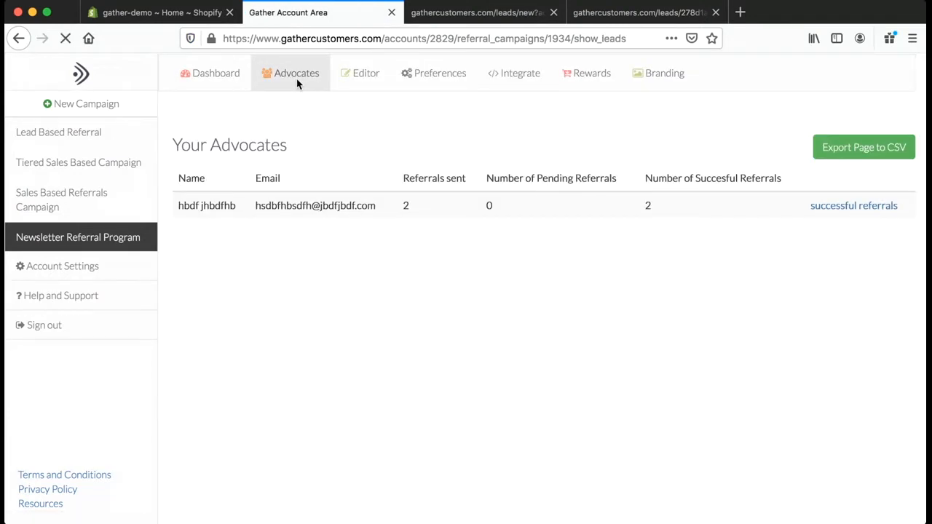
double_click(217, 203)
triple_click(257, 201)
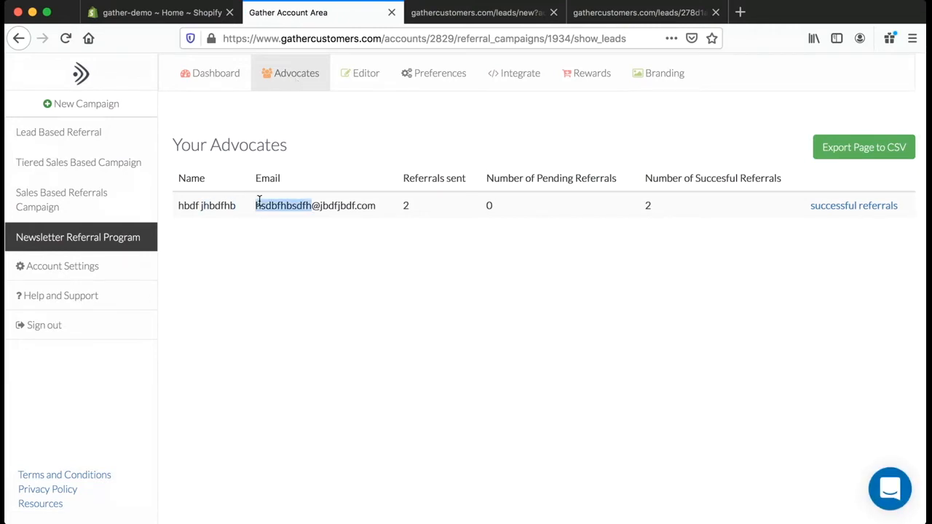
double_click(339, 225)
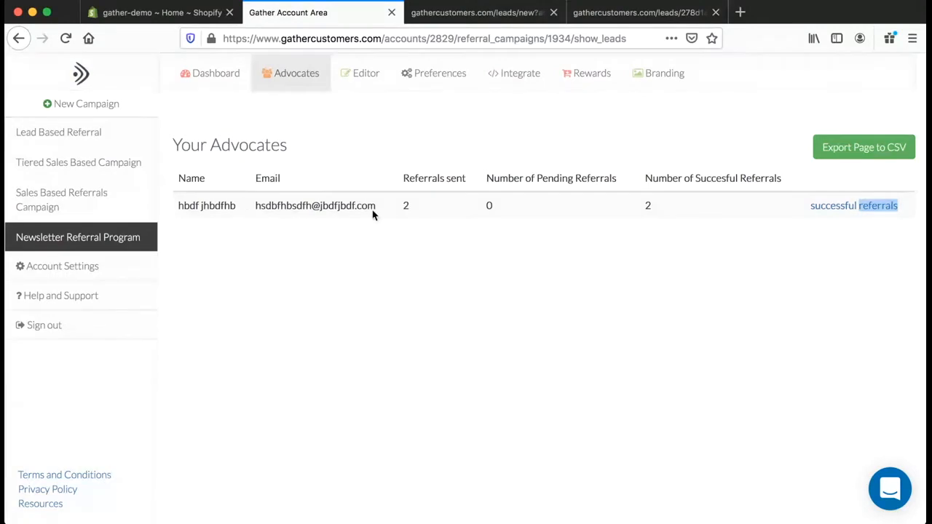
double_click(406, 206)
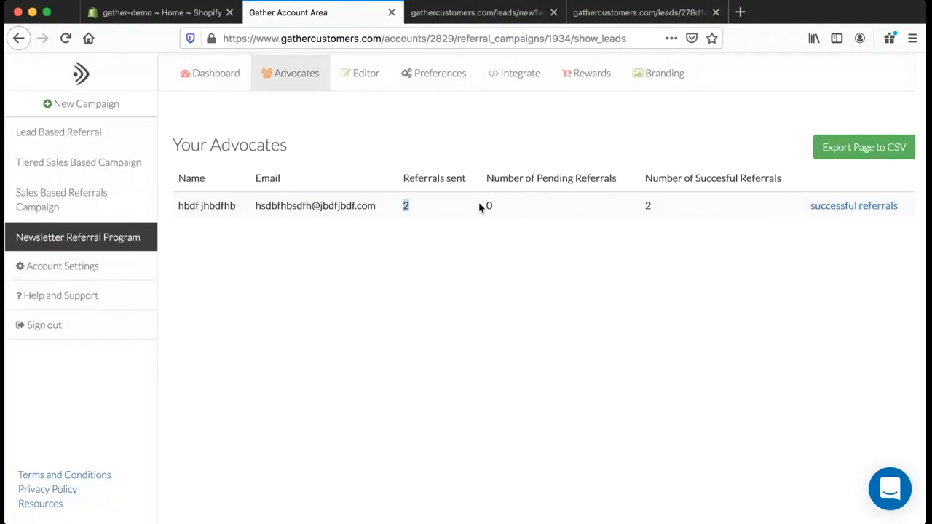
left_click(646, 206)
left_click(871, 206)
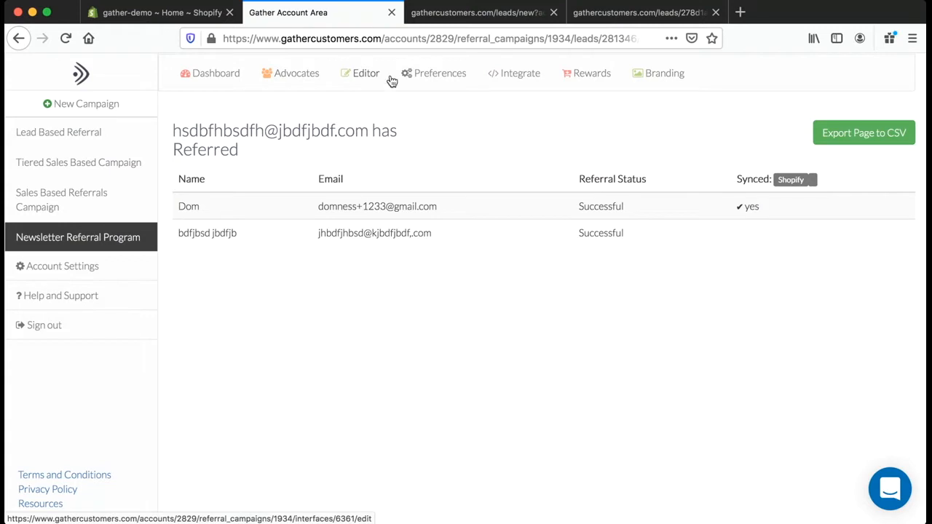
Open the campaign's editor and examine the referral popup's design and its customization options
left_click(367, 75)
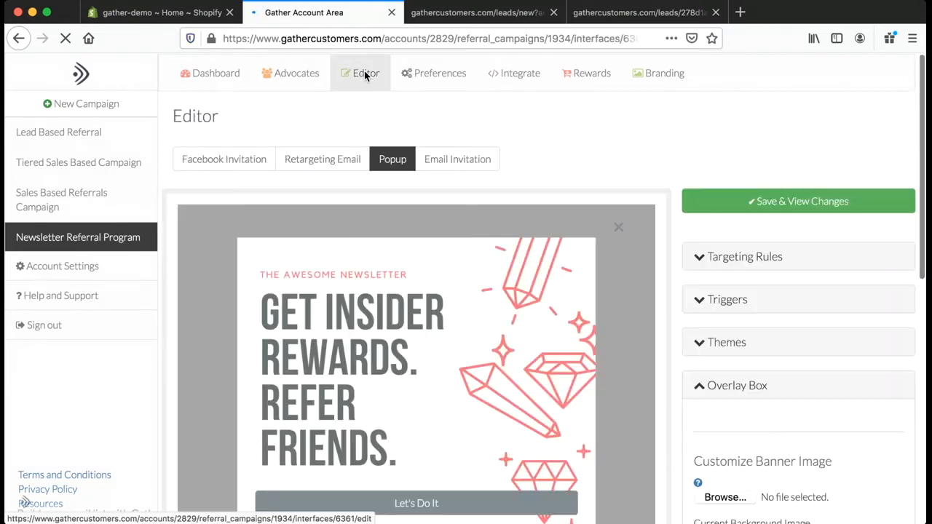
scroll(628, 168, "down", 2)
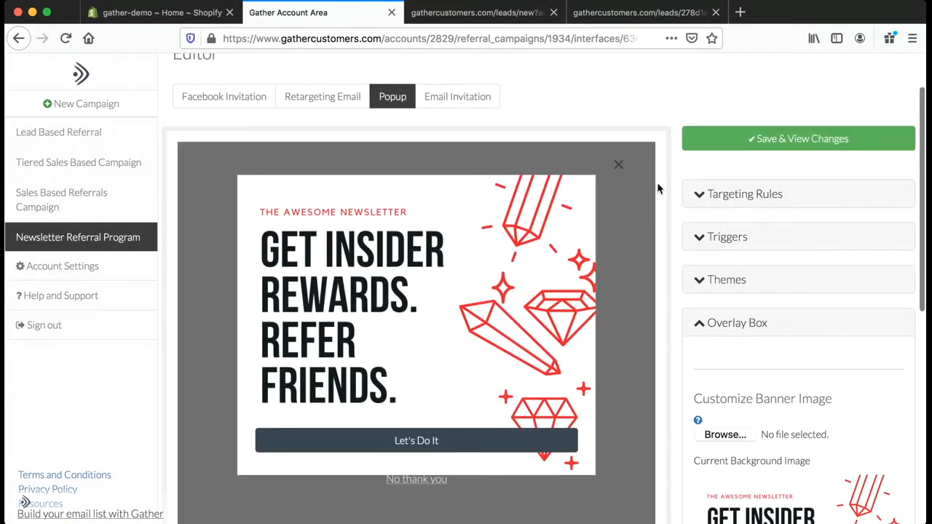
scroll(657, 182, "down", 3)
scroll(657, 182, "up", 3)
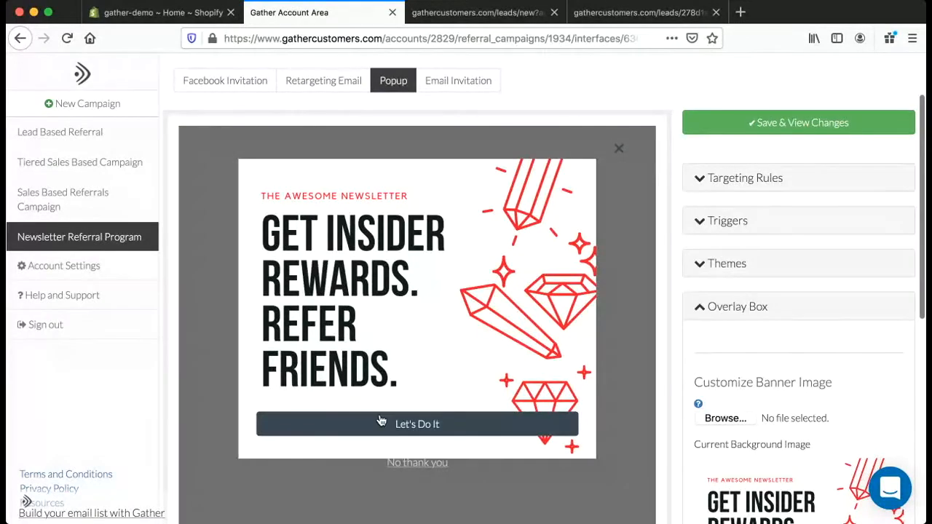
scroll(337, 332, "up", 1)
scroll(337, 332, "down", 1)
scroll(337, 332, "up", 1)
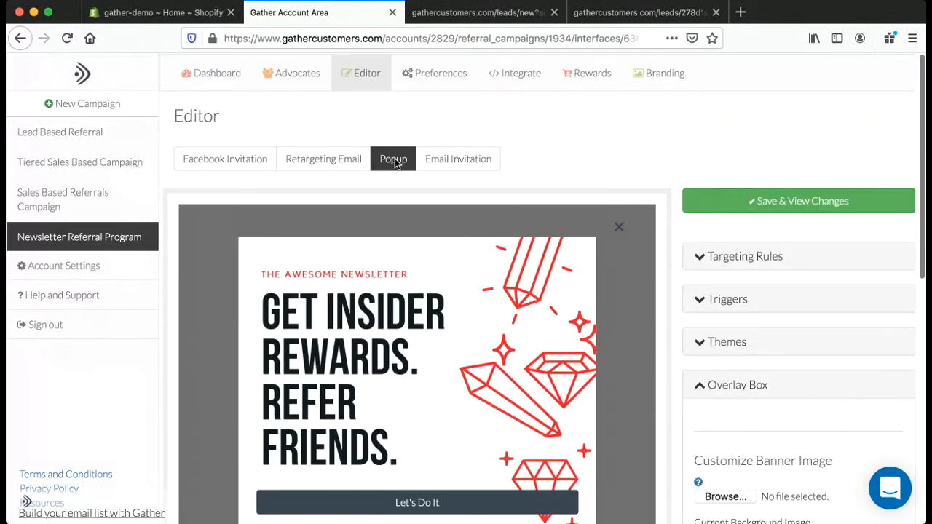
Review the subject line and body text of the campaign's invitation email and of its retargeting email
left_click(431, 157)
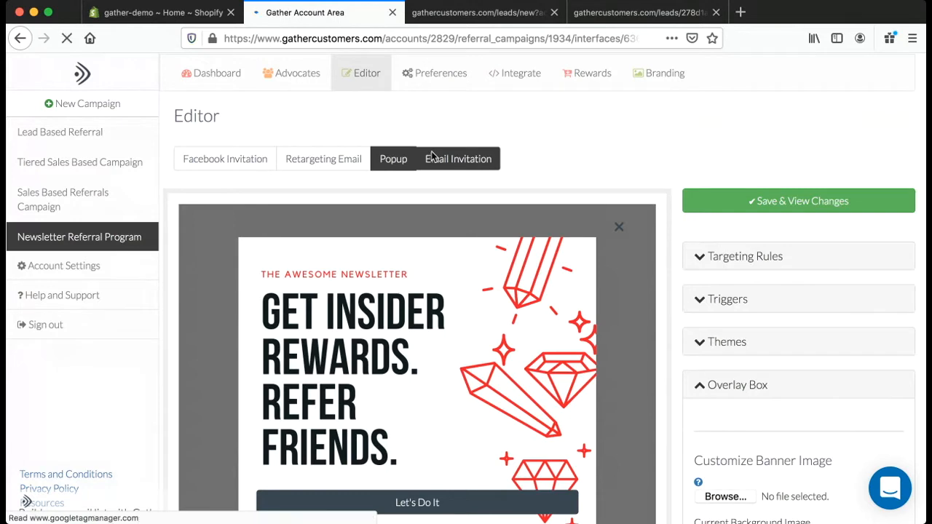
scroll(432, 197, "down", 2)
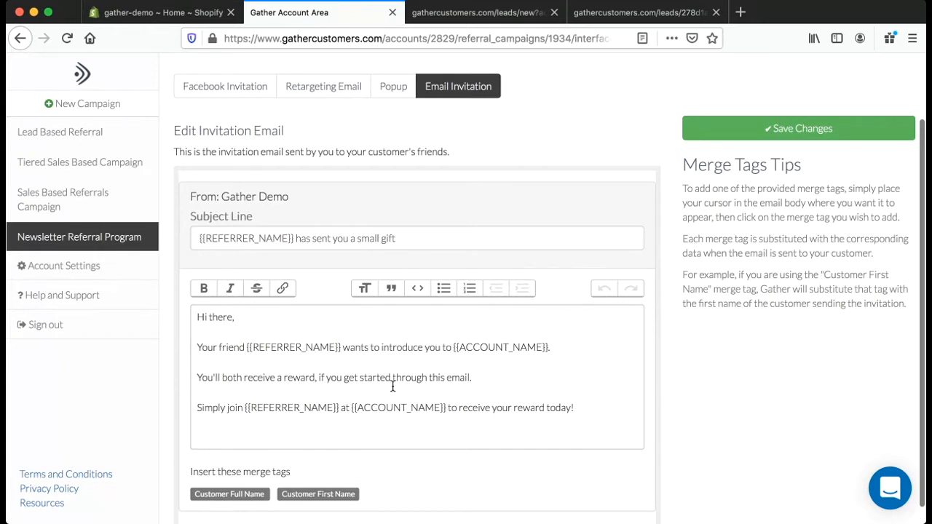
scroll(391, 385, "up", 1)
left_click(334, 146)
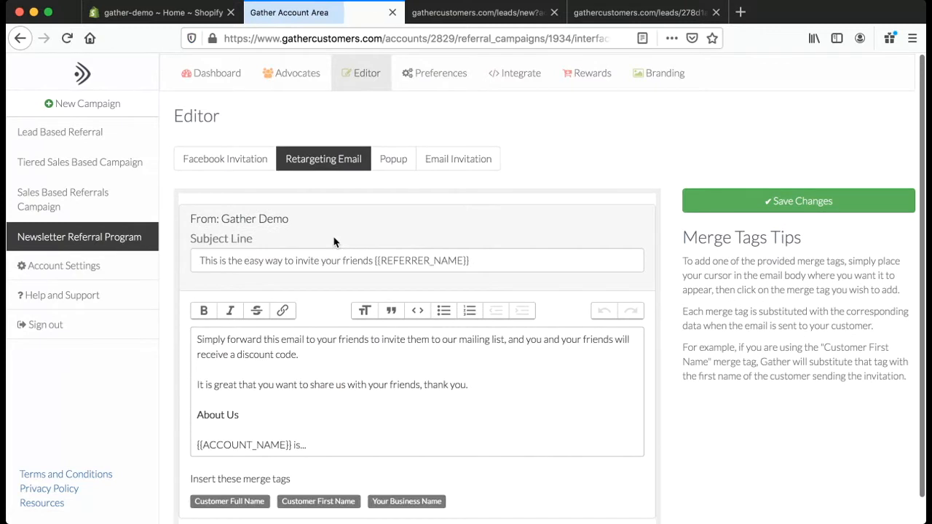
left_click(331, 360)
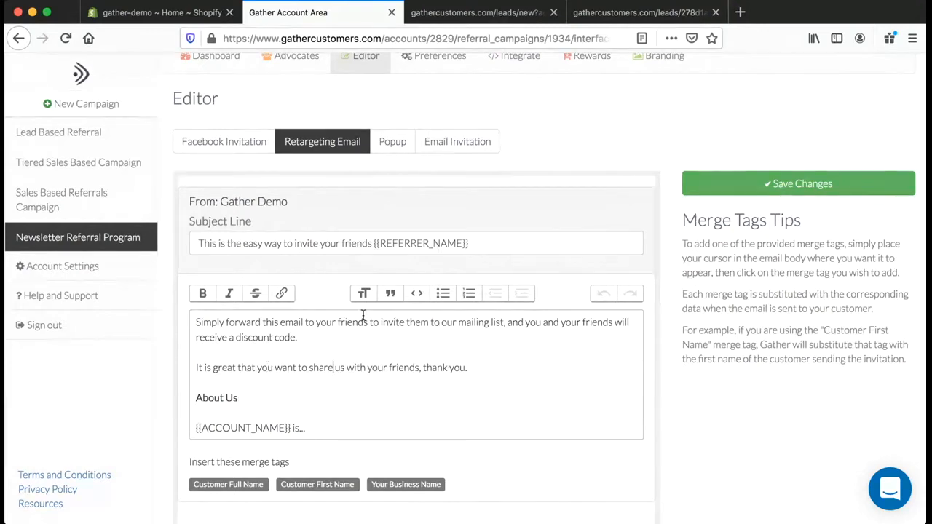
scroll(308, 337, "up", 1)
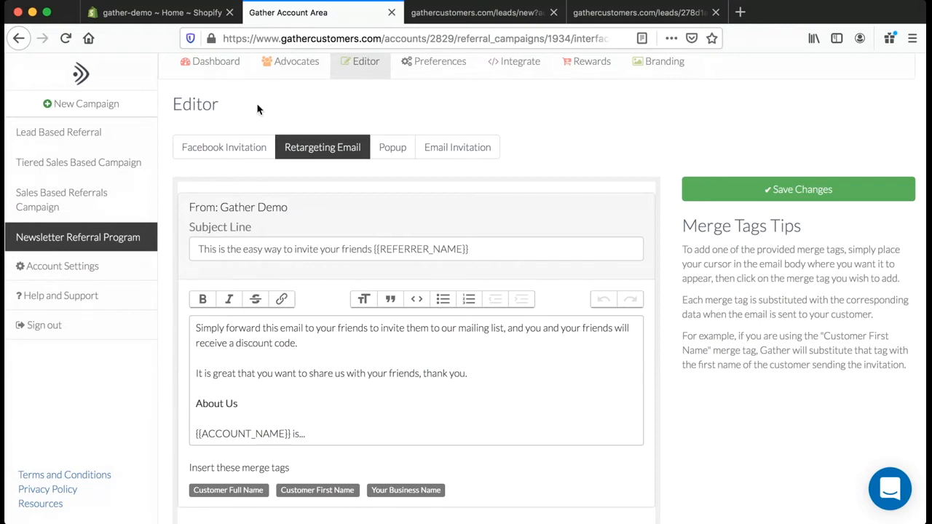
View the campaign's Facebook invitation title and message, highlighting the whole message text
left_click(226, 147)
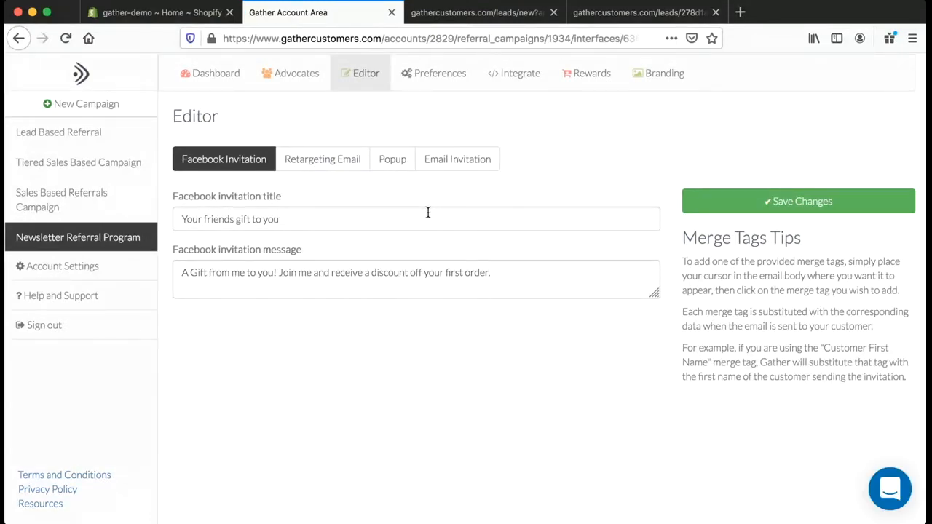
double_click(348, 273)
key("super+a")
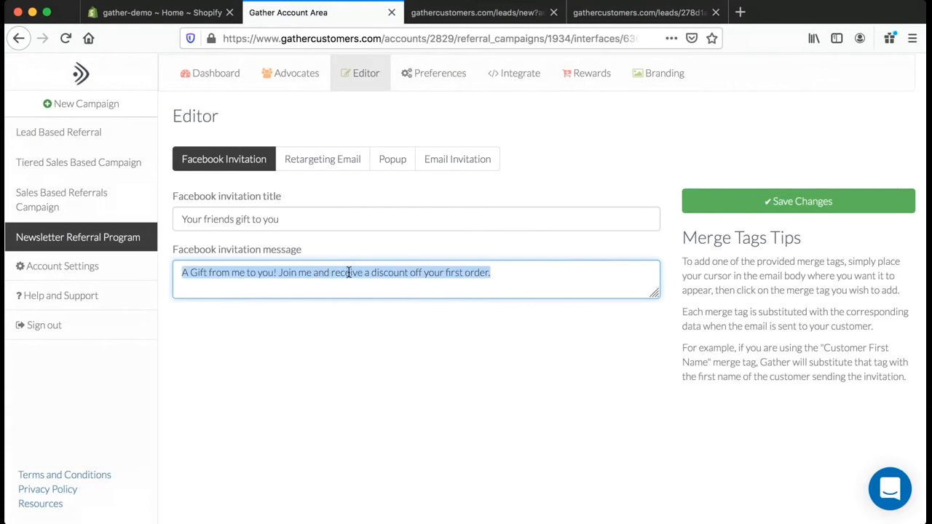
left_click(350, 283)
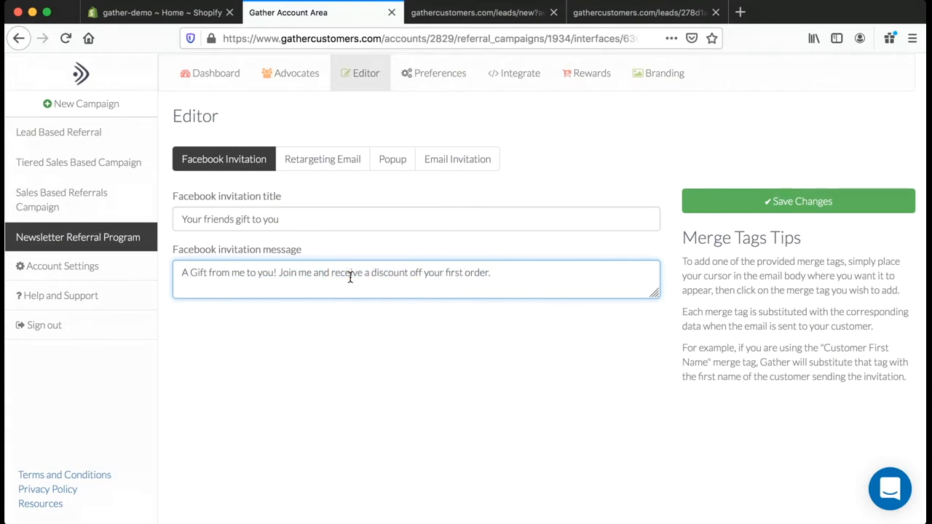
Examine the campaign preferences, including the referral modes, email referral options, promoter retargeting and referral fraud detection
left_click(438, 73)
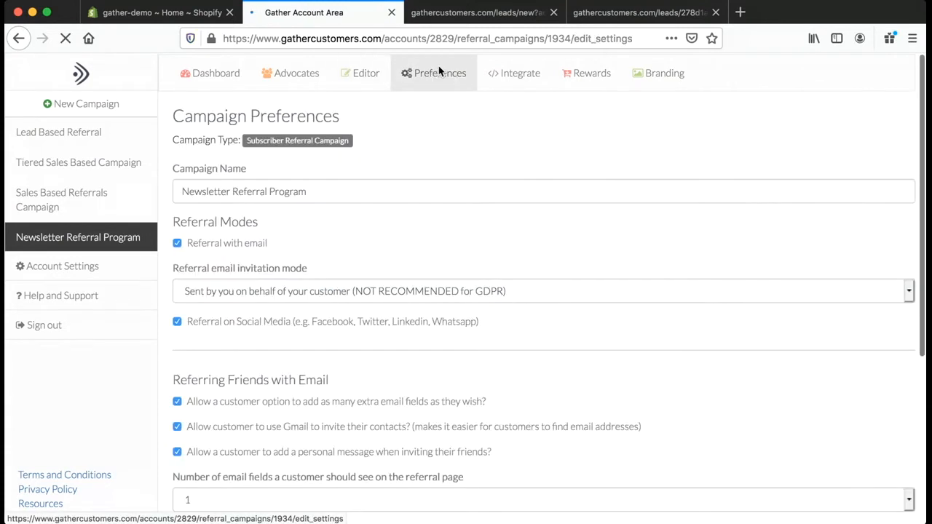
scroll(404, 189, "down", 5)
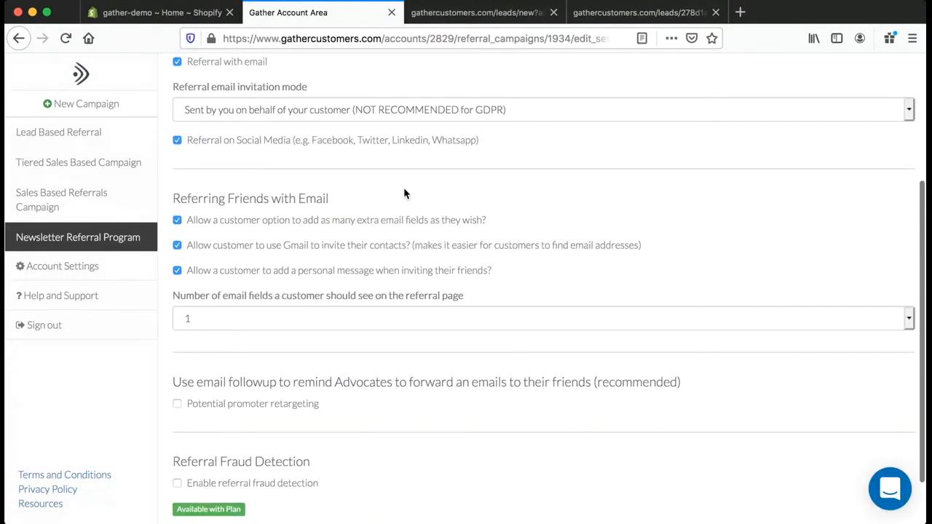
scroll(404, 190, "up", 3)
scroll(404, 189, "down", 5)
scroll(404, 194, "up", 7)
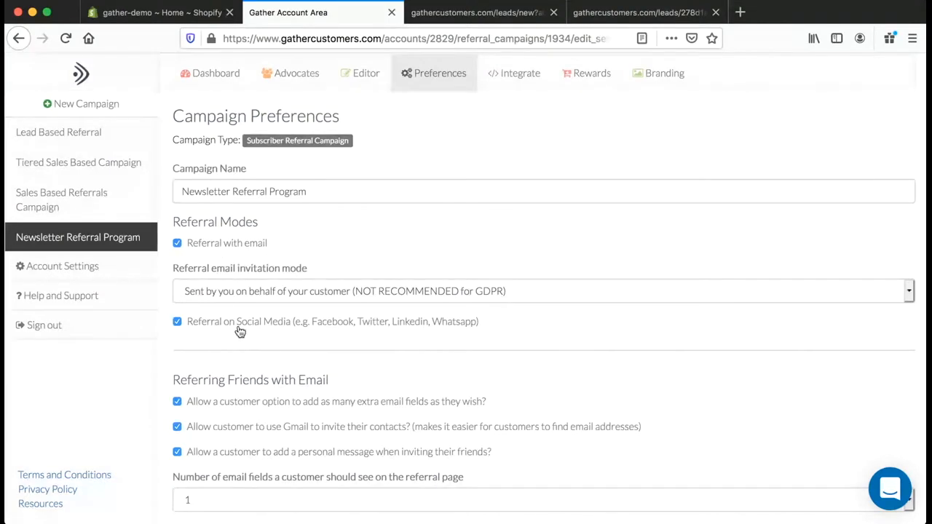
scroll(247, 330, "down", 1)
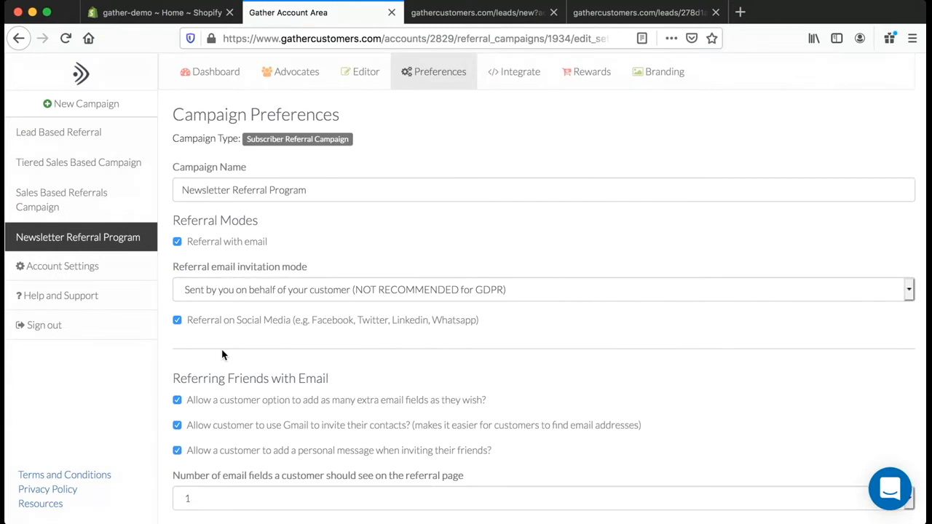
scroll(224, 354, "down", 5)
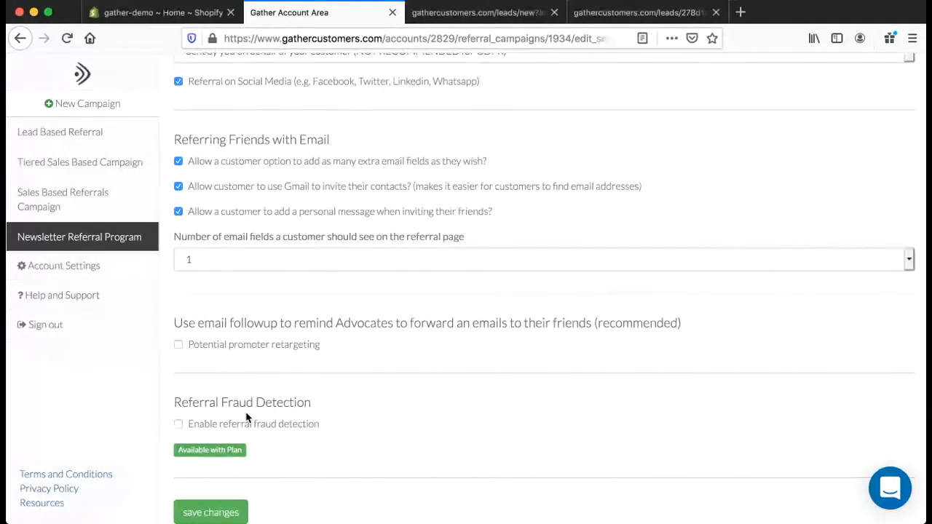
scroll(282, 314, "up", 5)
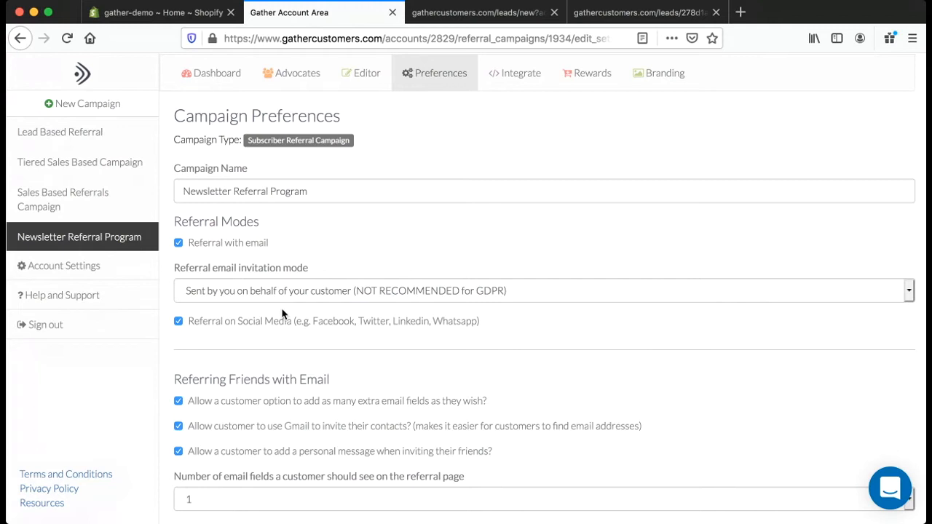
scroll(283, 313, "down", 5)
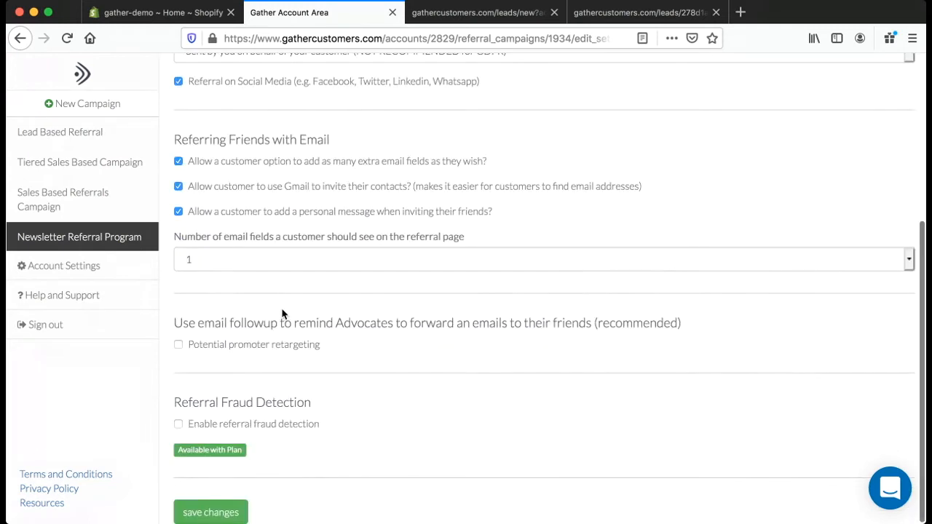
scroll(297, 191, "up", 5)
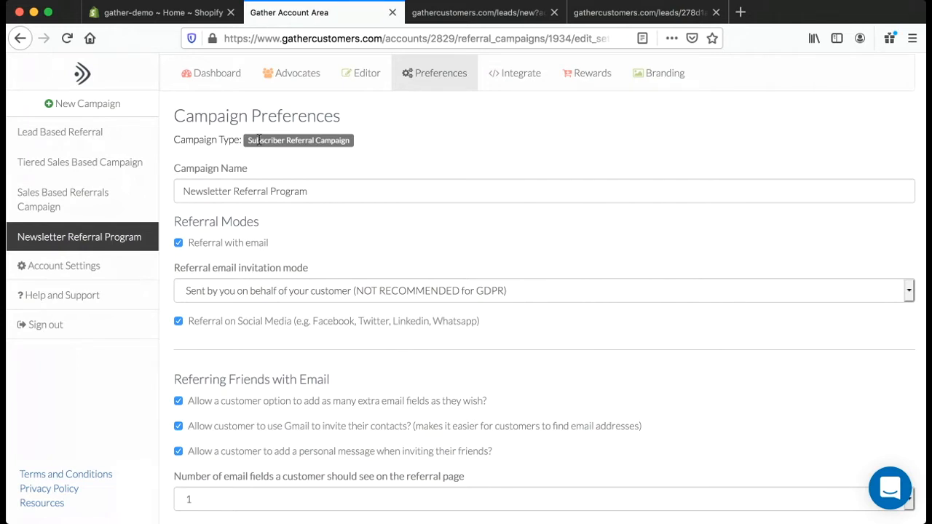
scroll(257, 151, "down", 1)
scroll(256, 152, "up", 1)
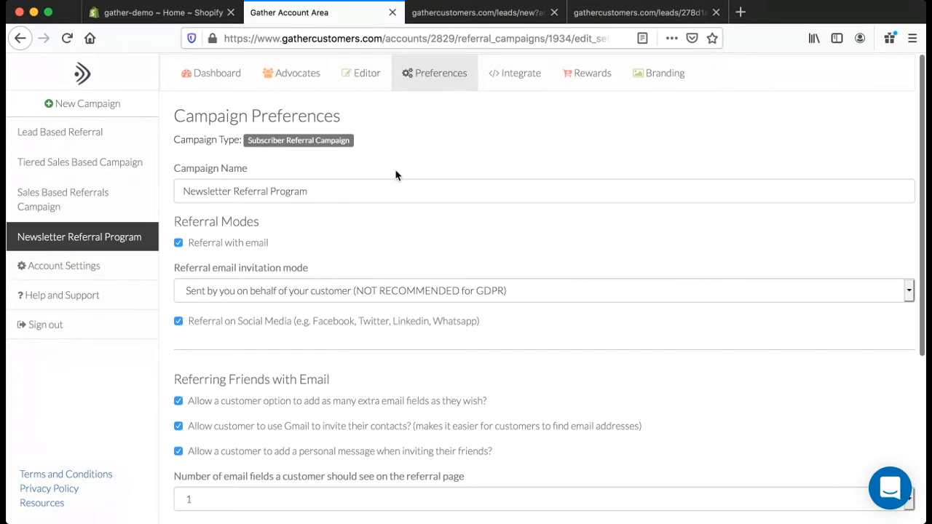
Review the campaign's integration page with the email, Mailchimp and generic referral links
left_click(515, 87)
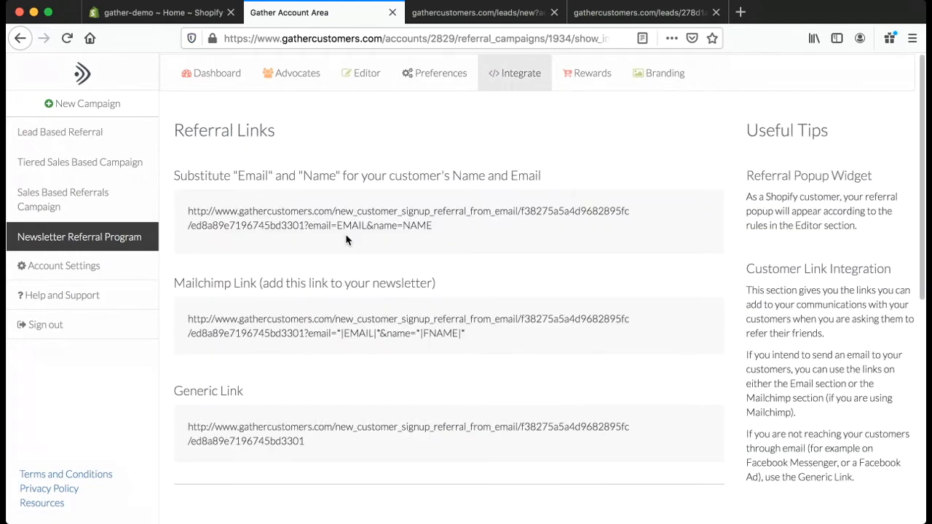
scroll(346, 239, "down", 3)
scroll(345, 238, "down", 3)
scroll(346, 239, "up", 6)
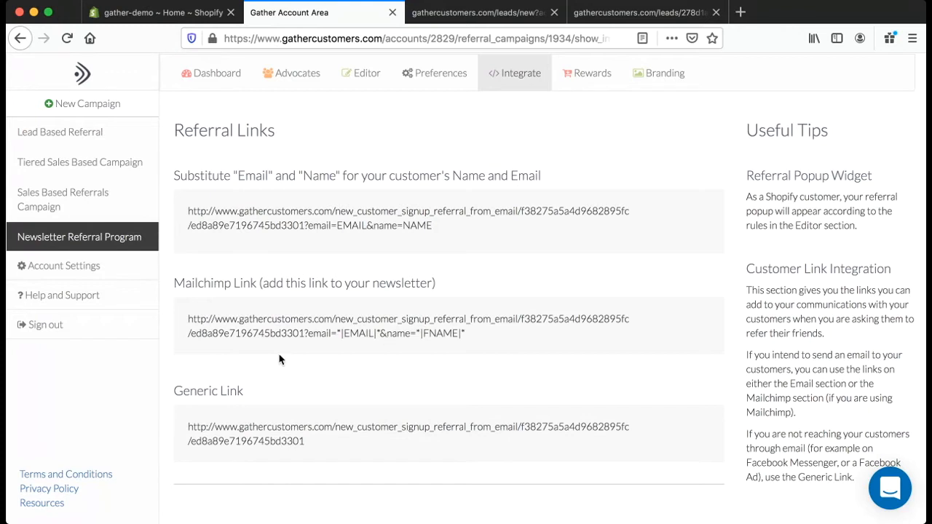
Examine the campaign's branding images, including the advocate banner, the friend banner and the banner upload fields
left_click(648, 79)
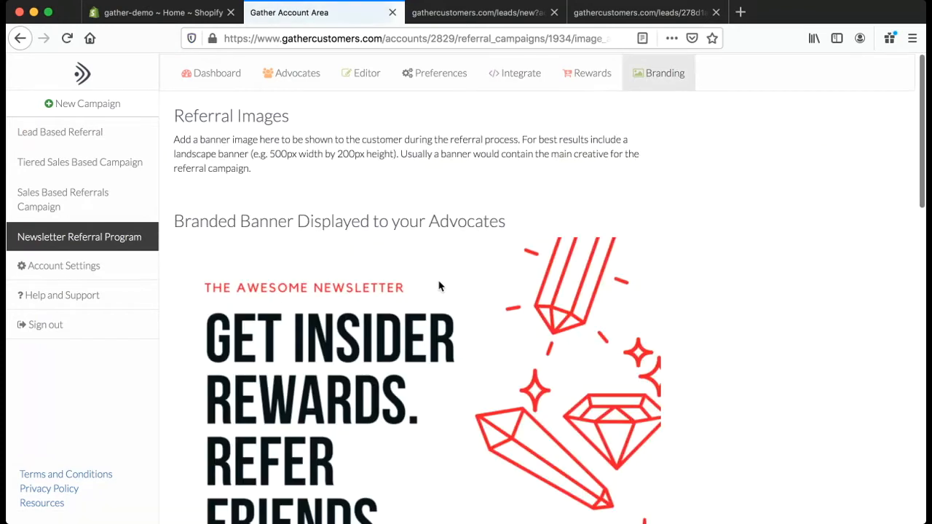
scroll(437, 288, "down", 10)
scroll(433, 293, "down", 3)
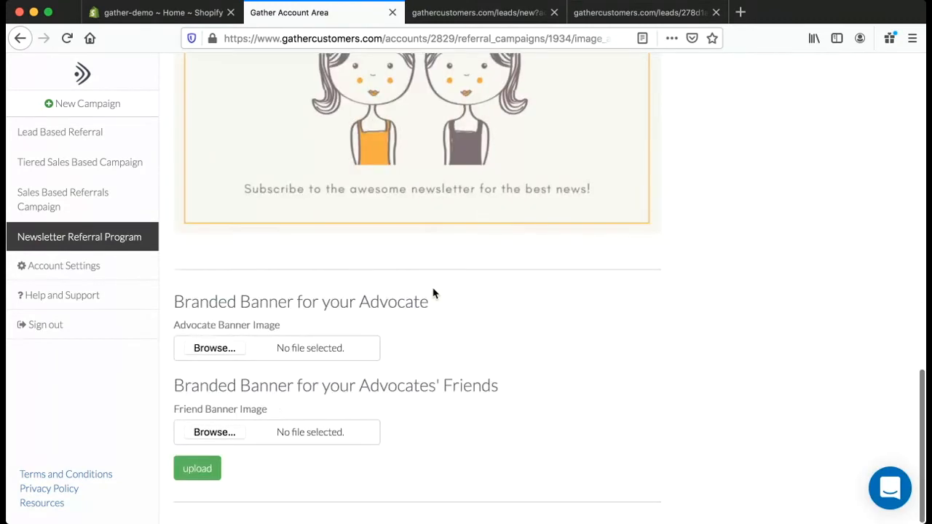
scroll(433, 293, "up", 10)
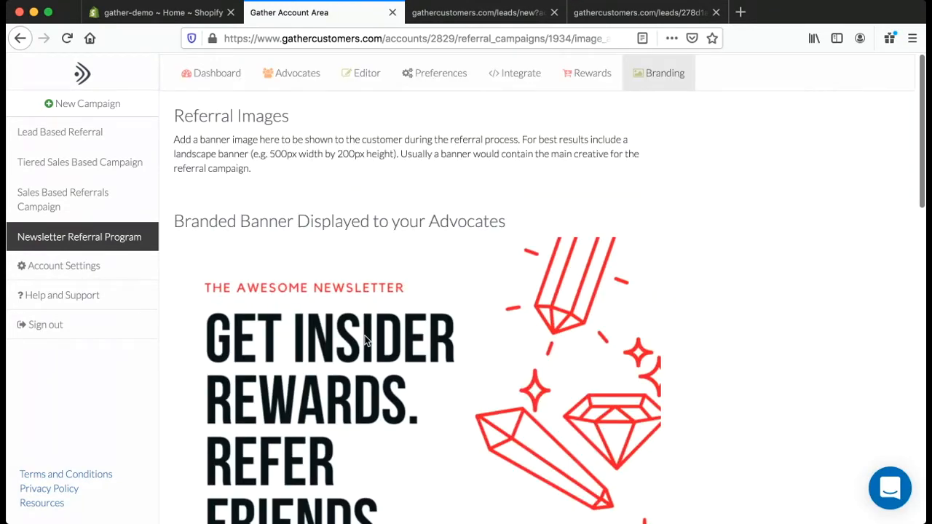
scroll(377, 337, "down", 3)
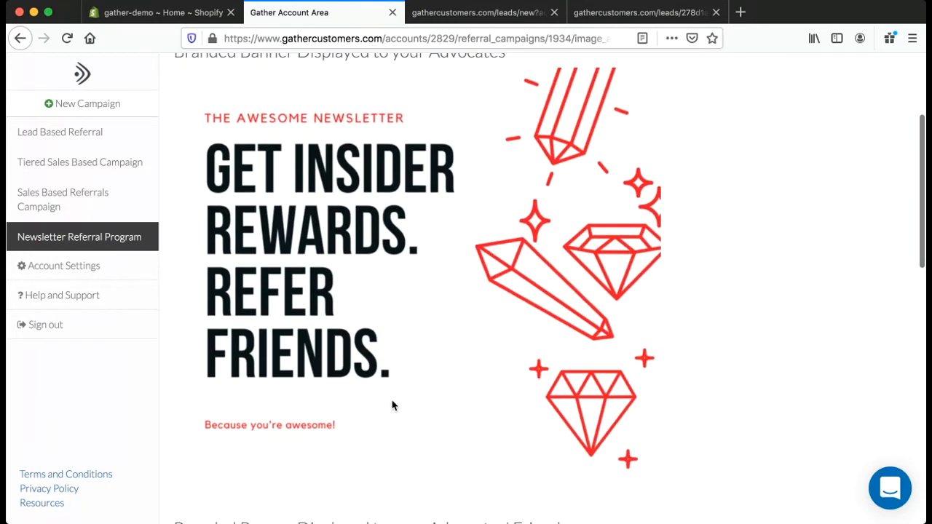
scroll(393, 389, "down", 3)
scroll(422, 291, "up", 1)
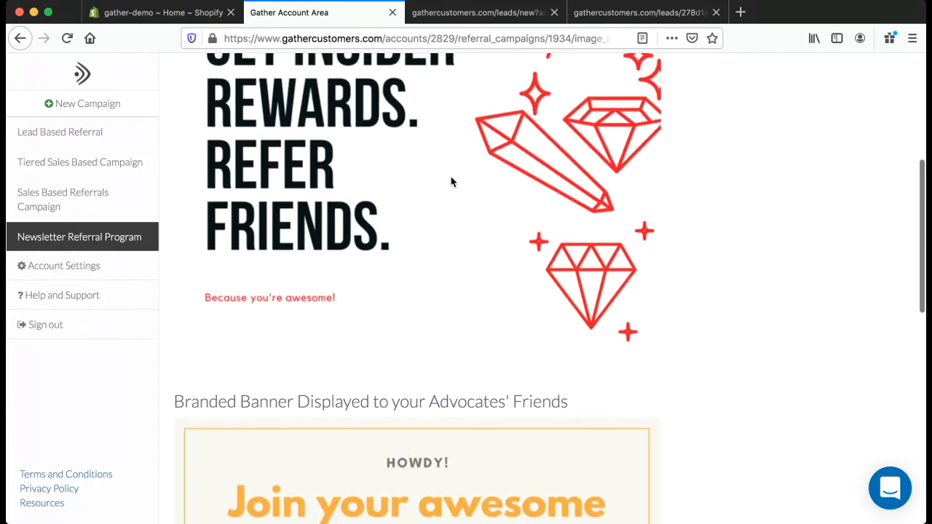
Compare the branded banner shown to advocates with the one shown to their friends
scroll(401, 246, "up", 3)
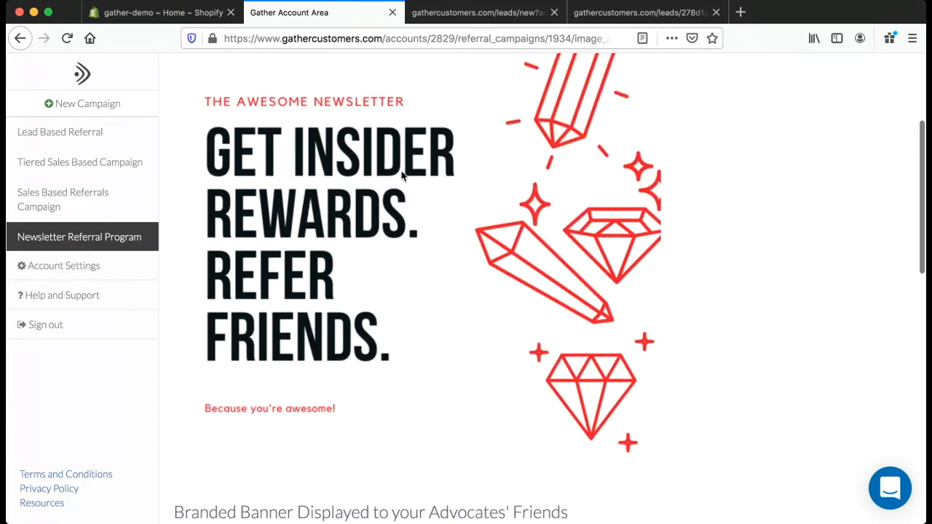
scroll(449, 135, "down", 10)
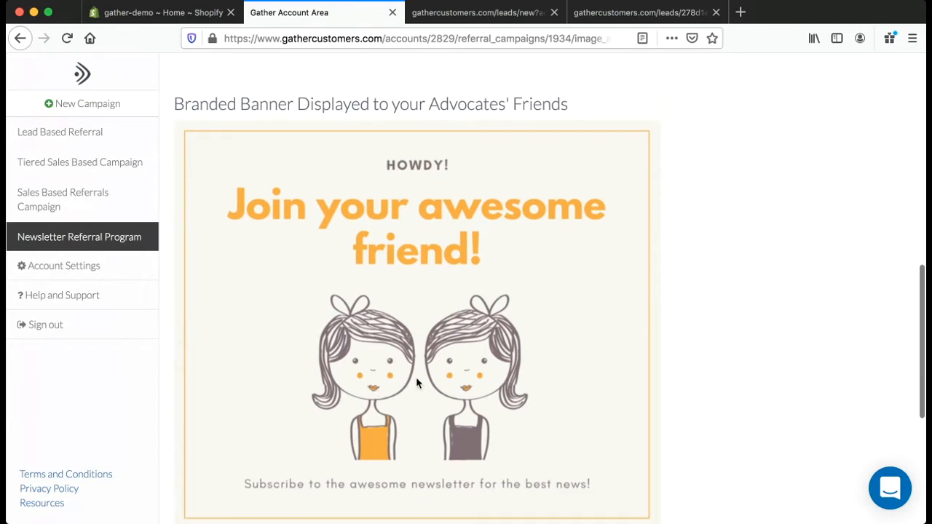
scroll(411, 277, "up", 2)
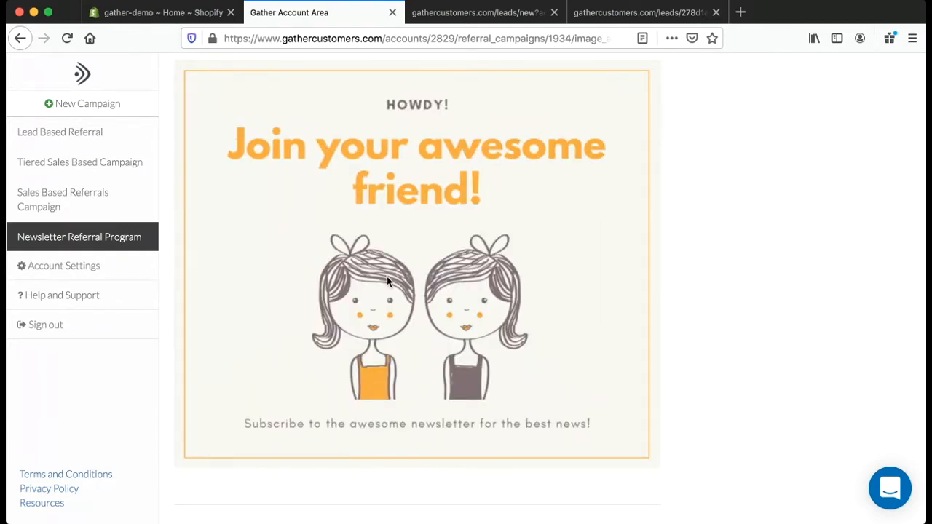
scroll(387, 282, "up", 10)
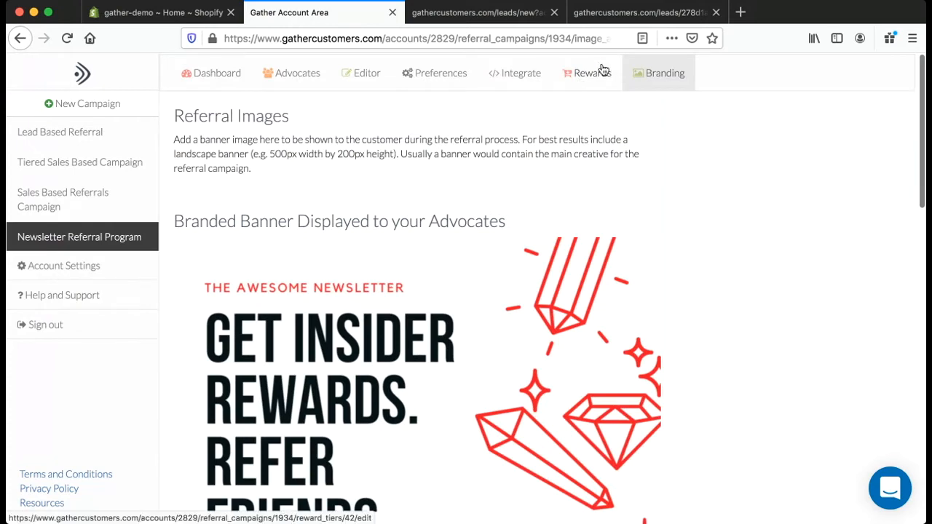
Open the campaign's rewards page and look over its reward tiers and their settings
left_click(602, 70)
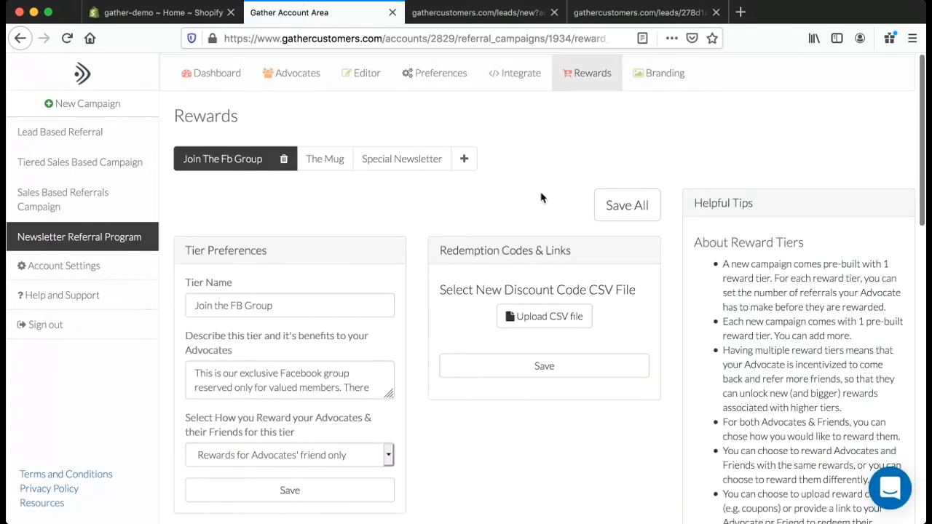
scroll(540, 198, "down", 2)
scroll(540, 197, "up", 2)
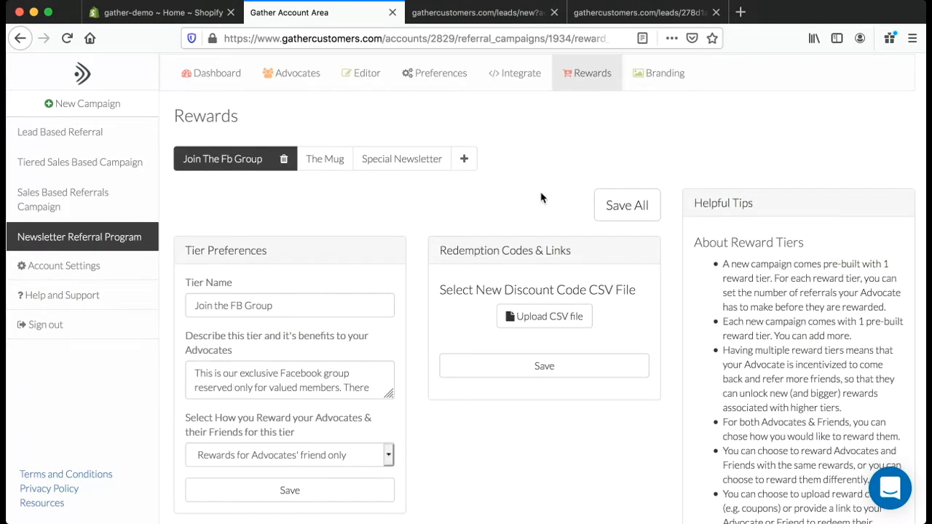
scroll(426, 263, "down", 2)
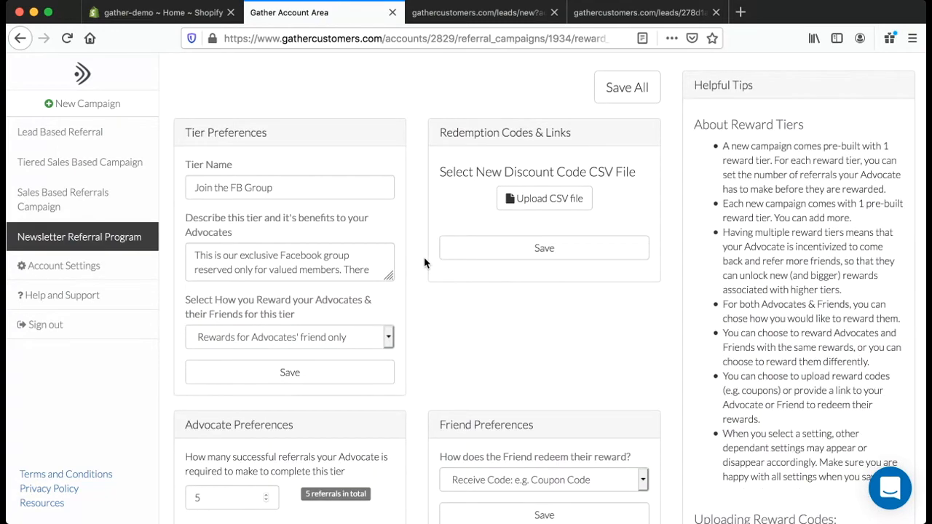
scroll(426, 263, "up", 2)
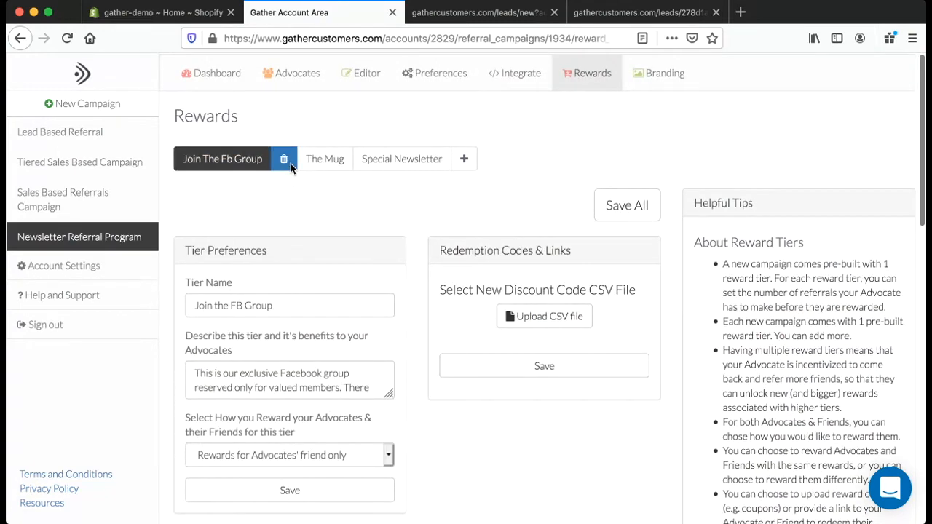
scroll(406, 208, "down", 1)
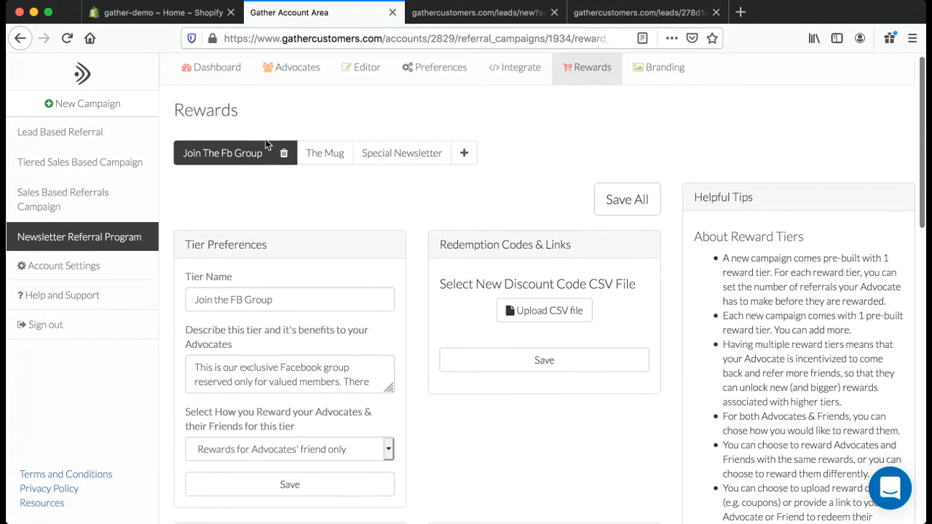
View the Join the FB Group tier and enlarge its description box to show the full text
left_click(222, 153)
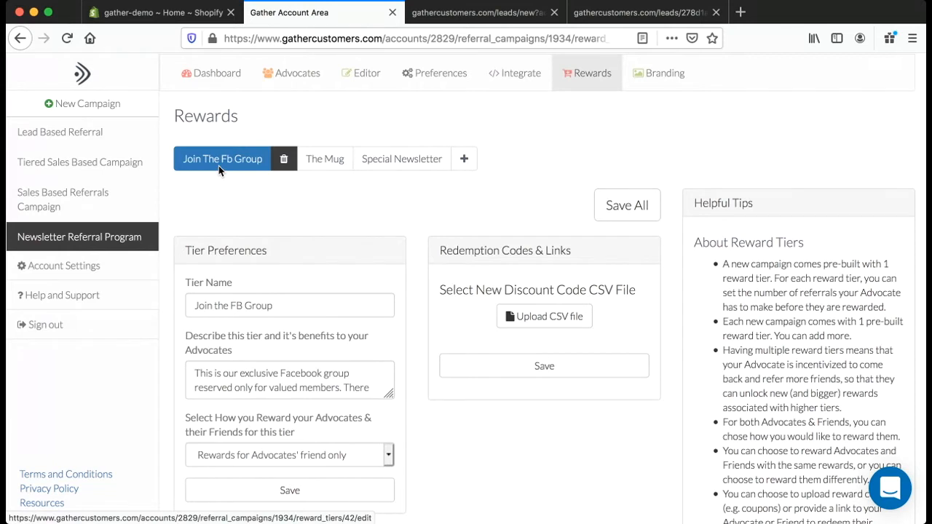
scroll(223, 243, "down", 1)
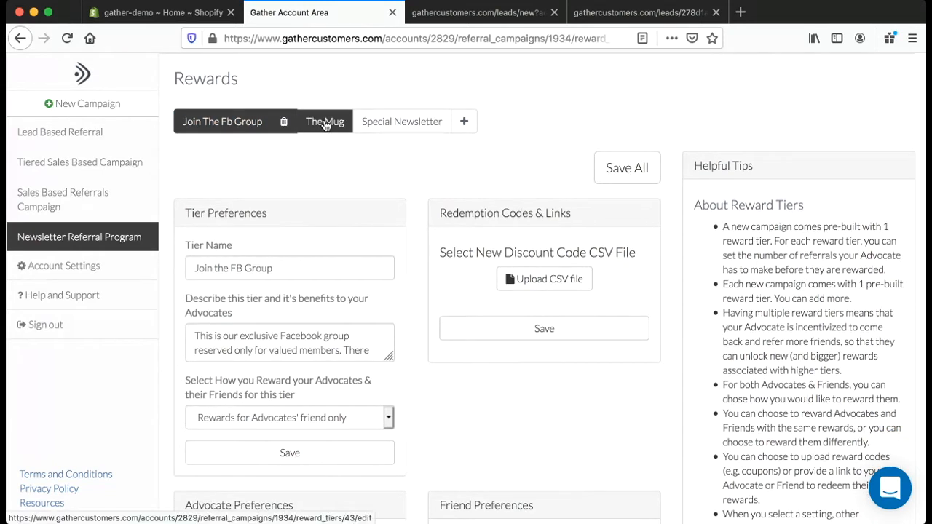
scroll(295, 193, "up", 1)
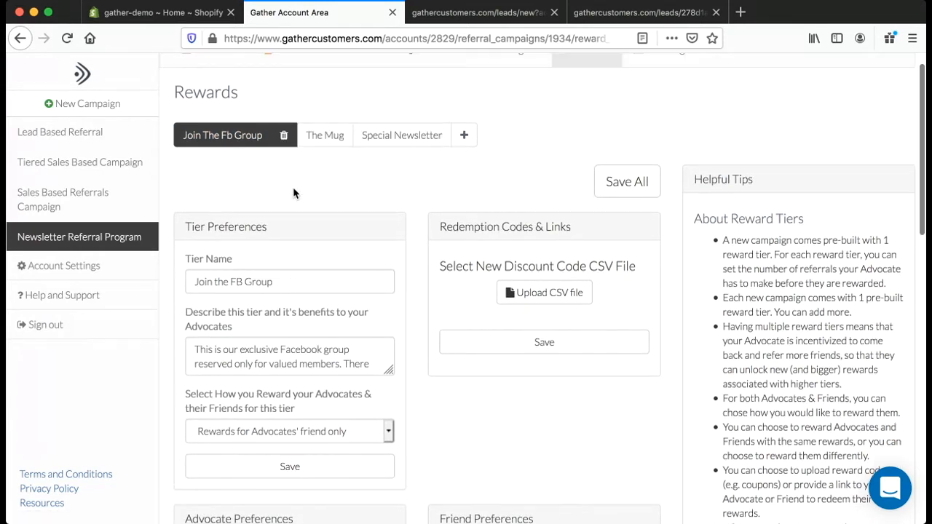
scroll(228, 150, "down", 1)
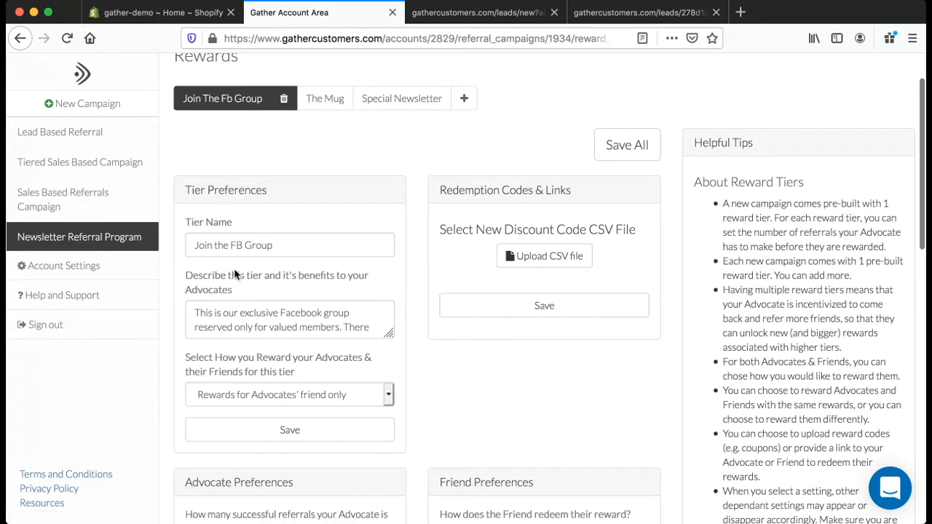
scroll(241, 275, "down", 2)
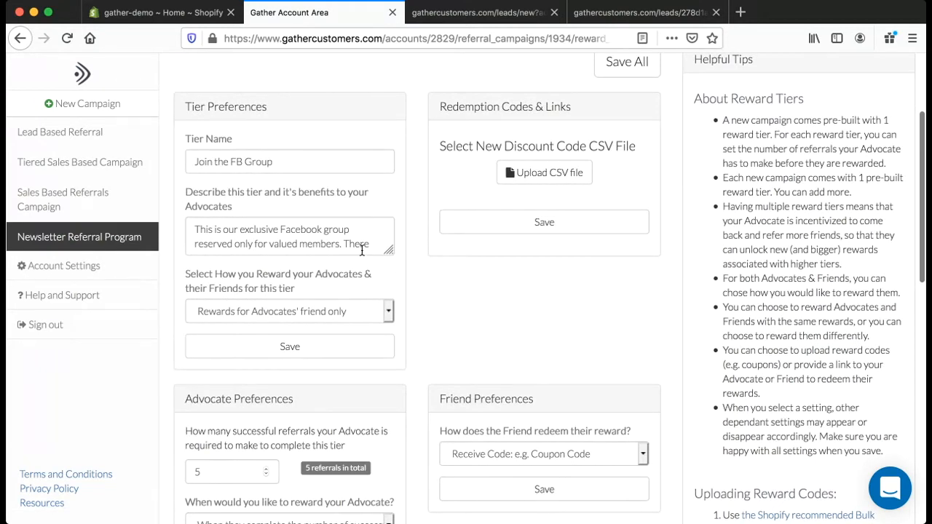
left_click_drag(390, 251, 394, 284)
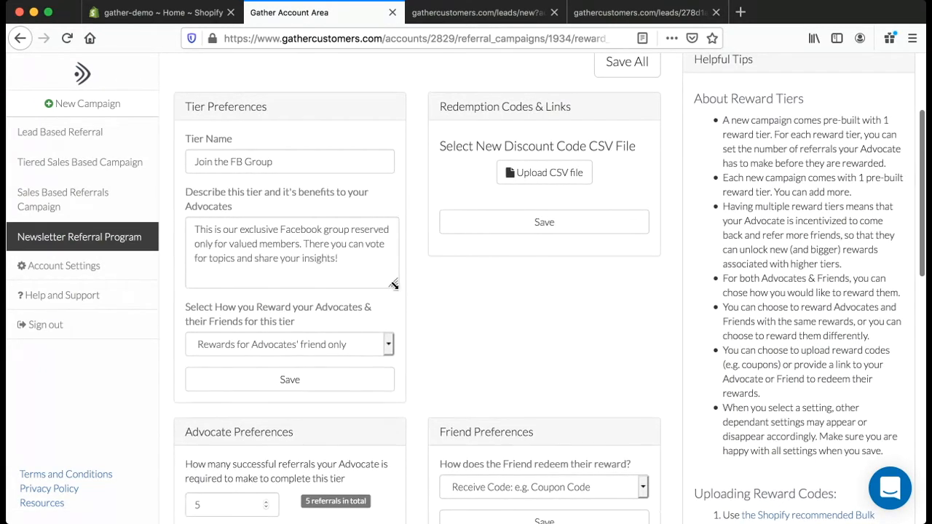
Inspect the number of successful referrals an advocate must make to complete the Join the FB Group tier
scroll(383, 276, "down", 5)
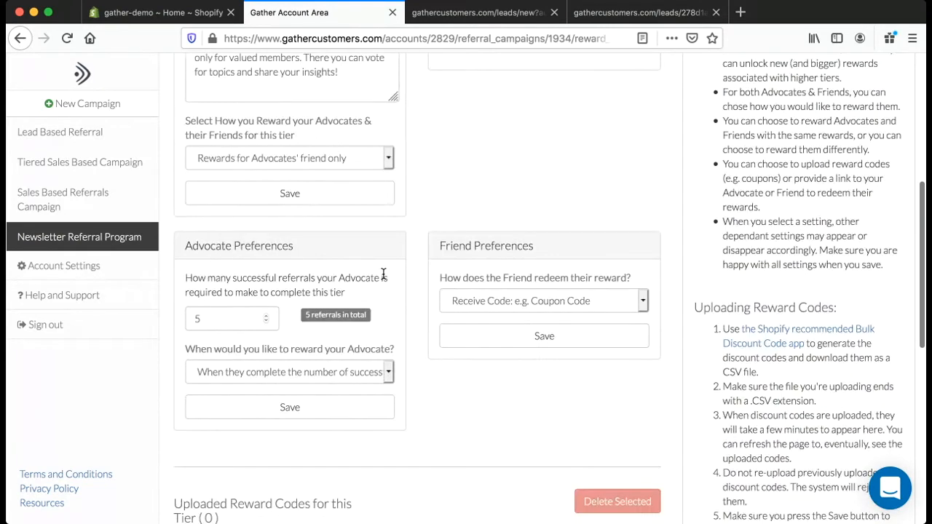
left_click(197, 319)
type("5")
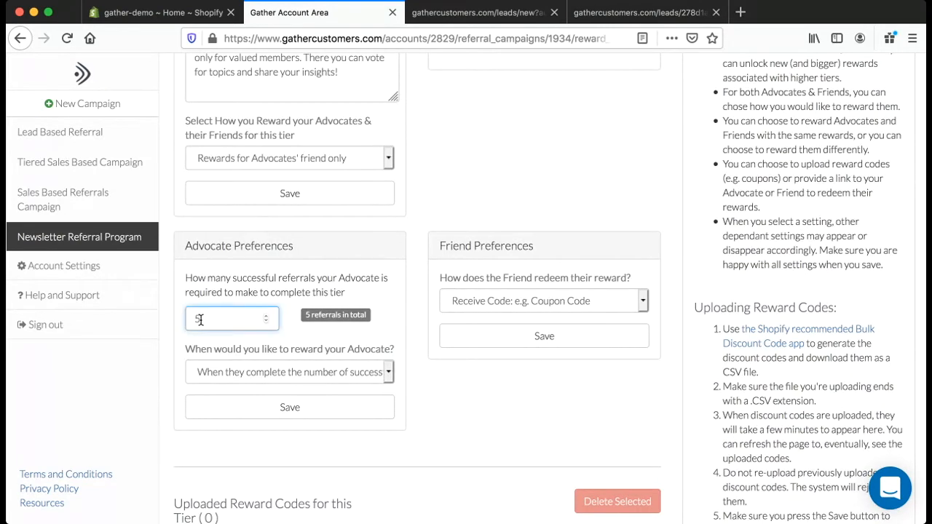
scroll(329, 324, "down", 2)
scroll(328, 331, "up", 4)
scroll(330, 299, "up", 1)
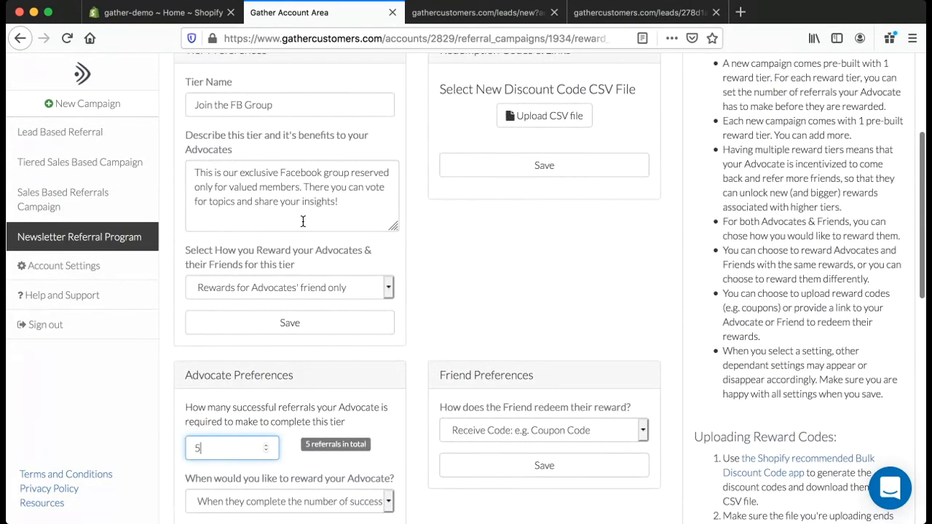
Check the options for how advocates and their friends are rewarded in this tier, keeping Rewards for Advocates' friend only
left_click(387, 288)
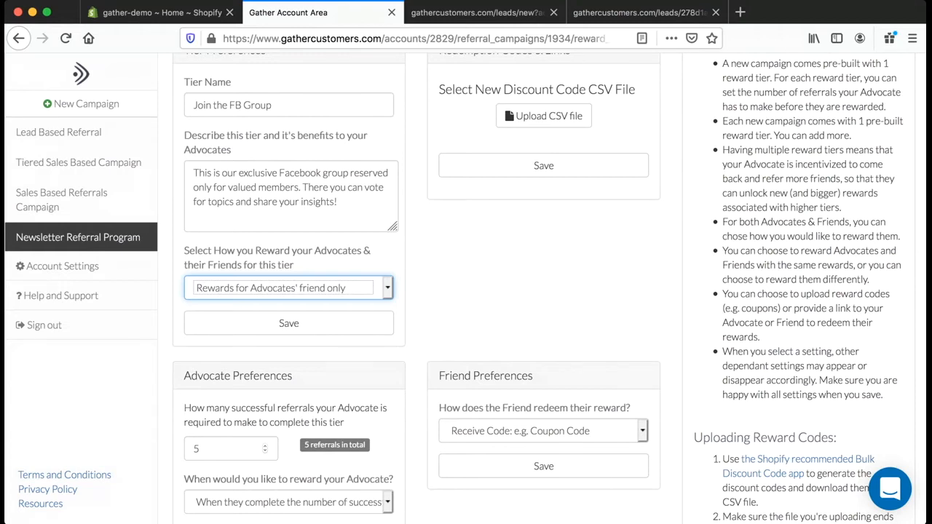
scroll(499, 225, "up", 4)
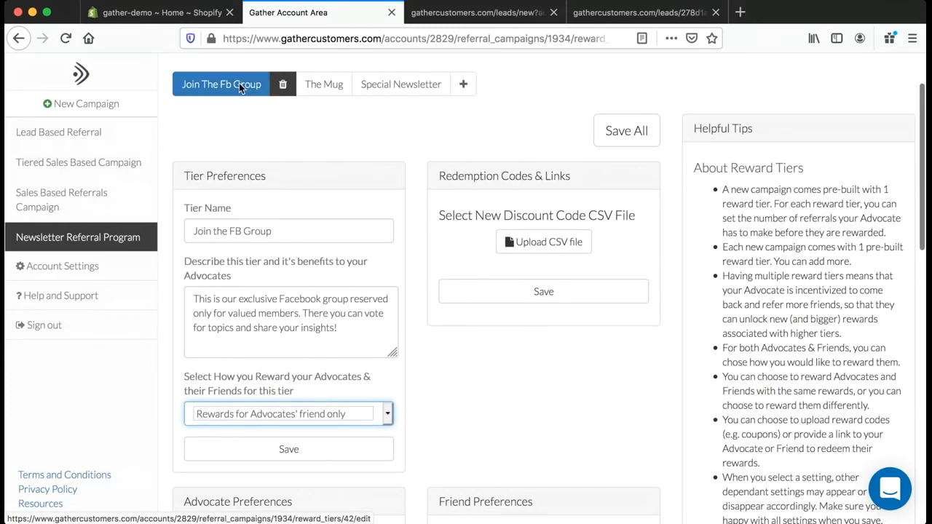
scroll(335, 221, "down", 3)
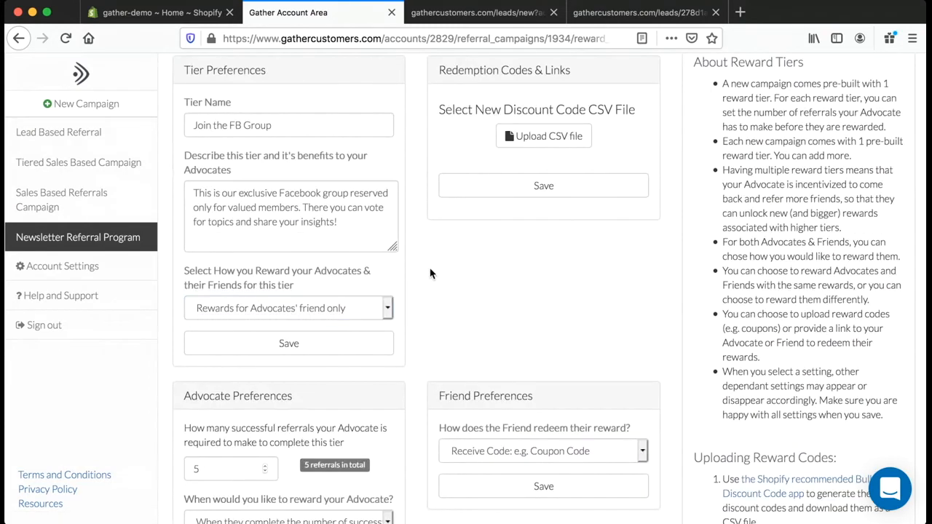
scroll(430, 273, "down", 5)
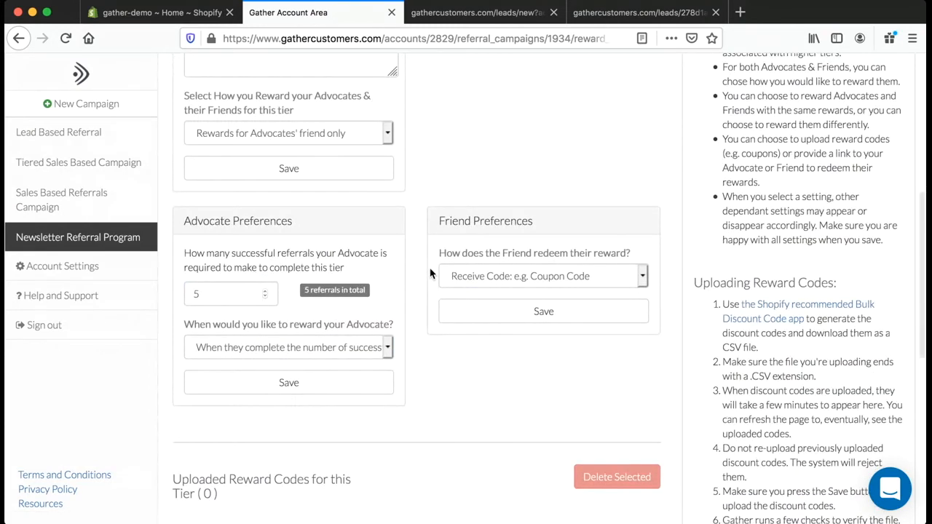
scroll(430, 273, "up", 8)
Check the advocate preference options for when to reward the advocate, keeping the current choice
scroll(429, 273, "down", 8)
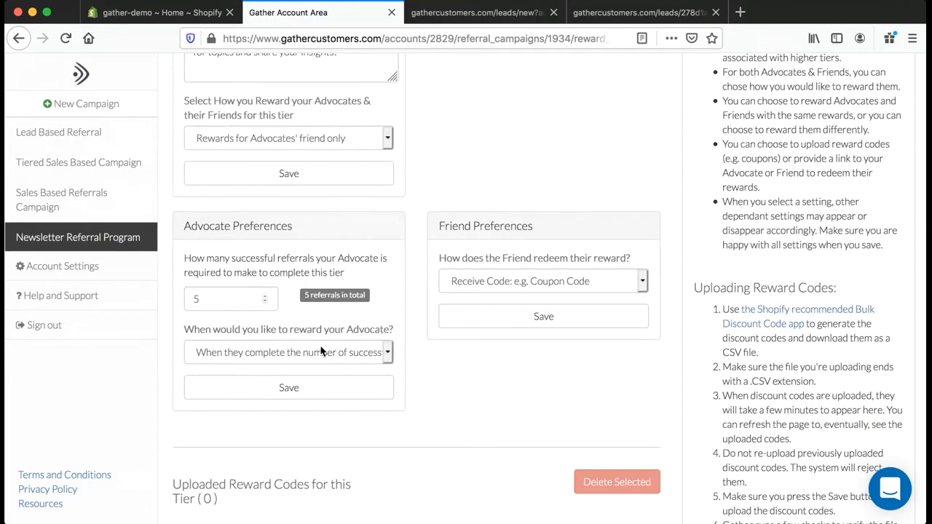
scroll(225, 259, "down", 1)
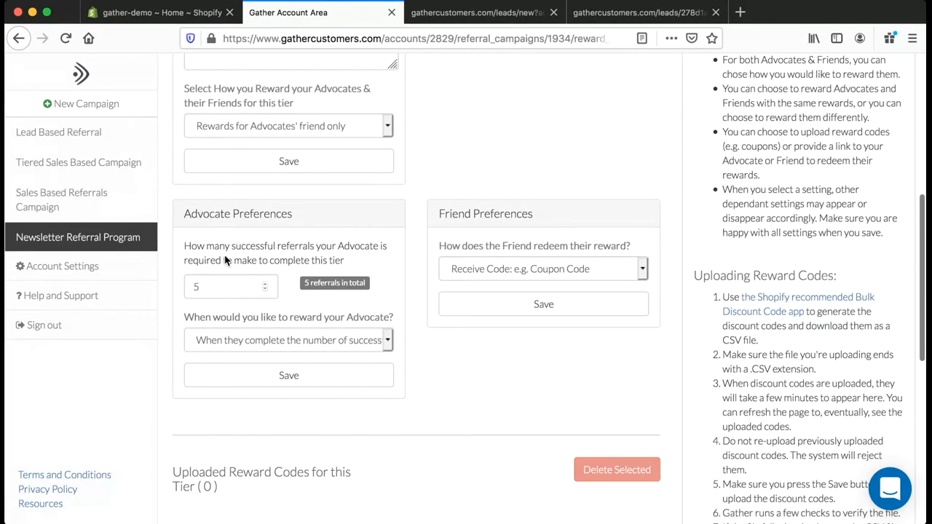
scroll(433, 265, "down", 2)
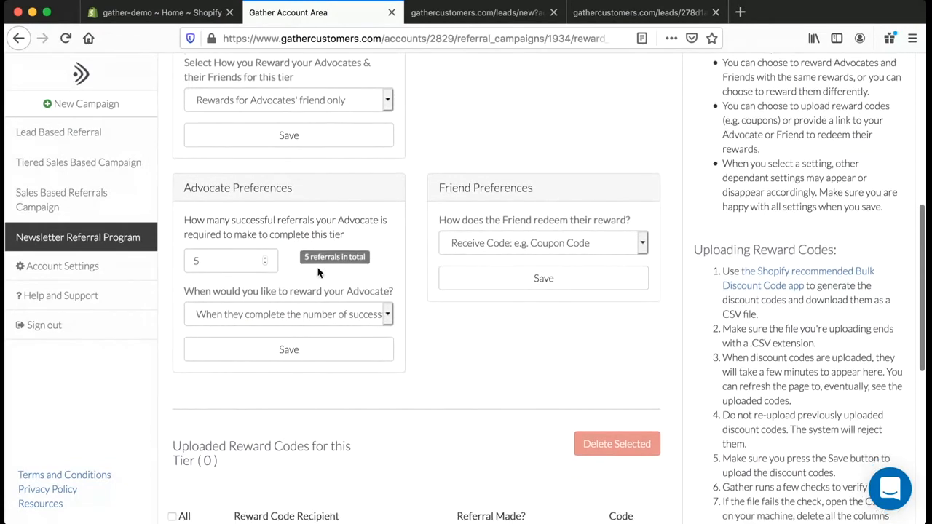
left_click(388, 315)
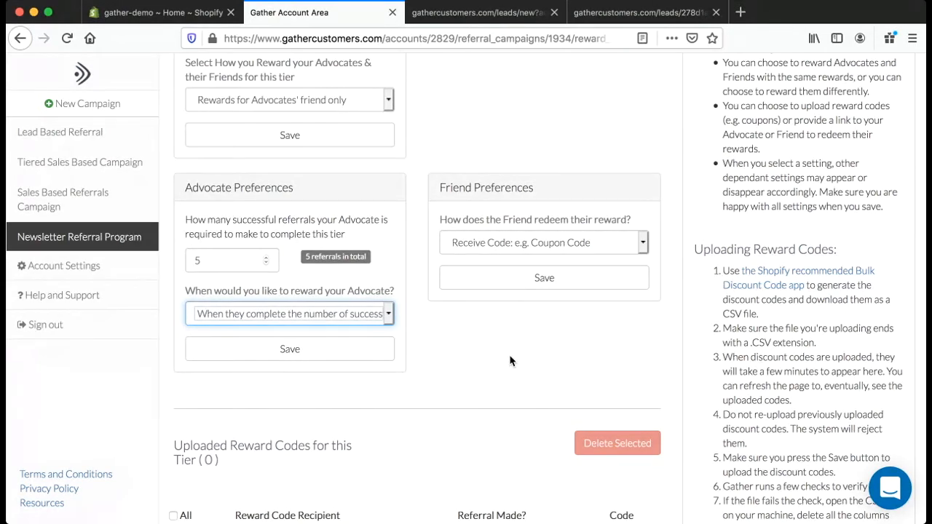
key("super+Tab")
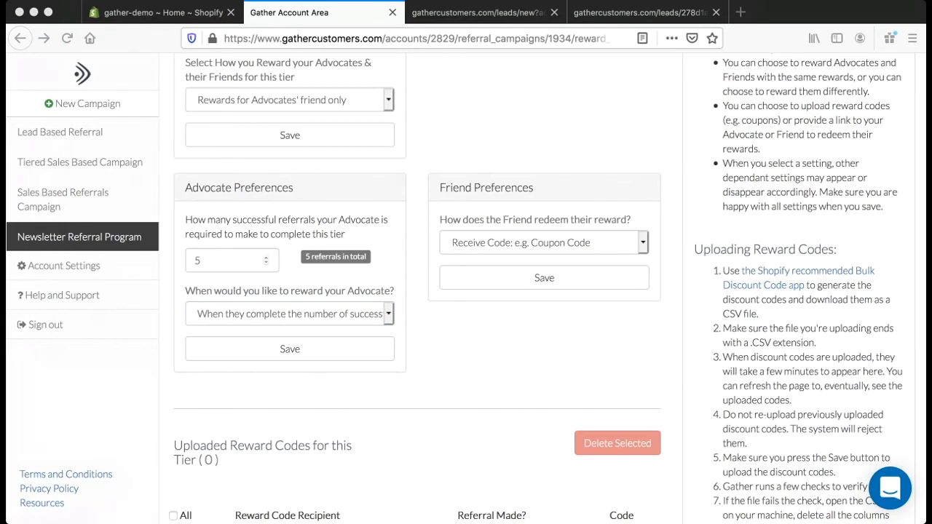
left_click(510, 360)
left_click(510, 359)
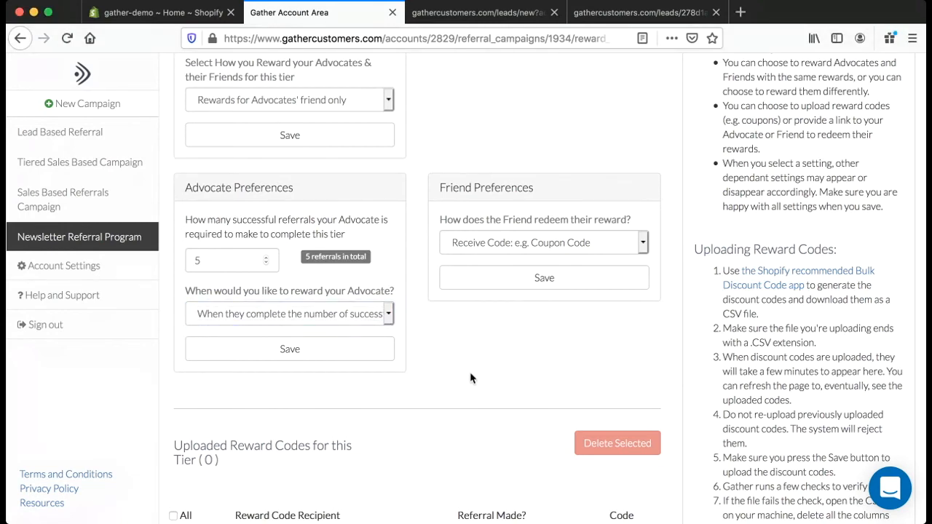
Check the options for how the friend redeems the reward, keeping Receive Code: e.g. Coupon Code
scroll(472, 378, "down", 2)
scroll(470, 378, "up", 1)
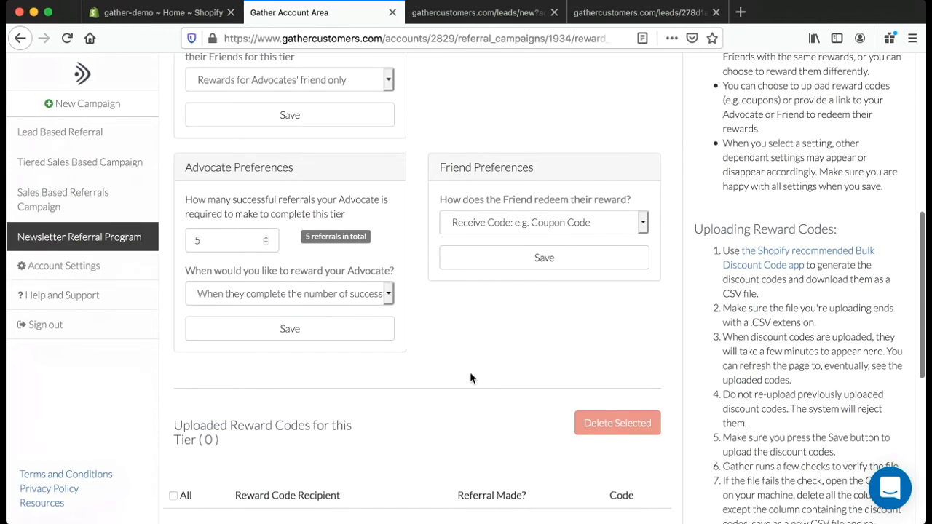
scroll(470, 378, "up", 2)
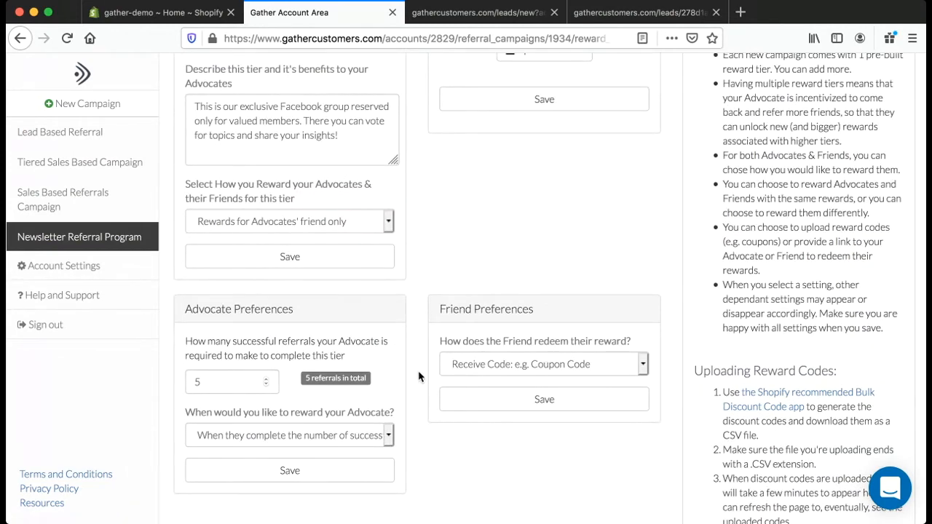
scroll(419, 376, "down", 1)
scroll(418, 376, "up", 1)
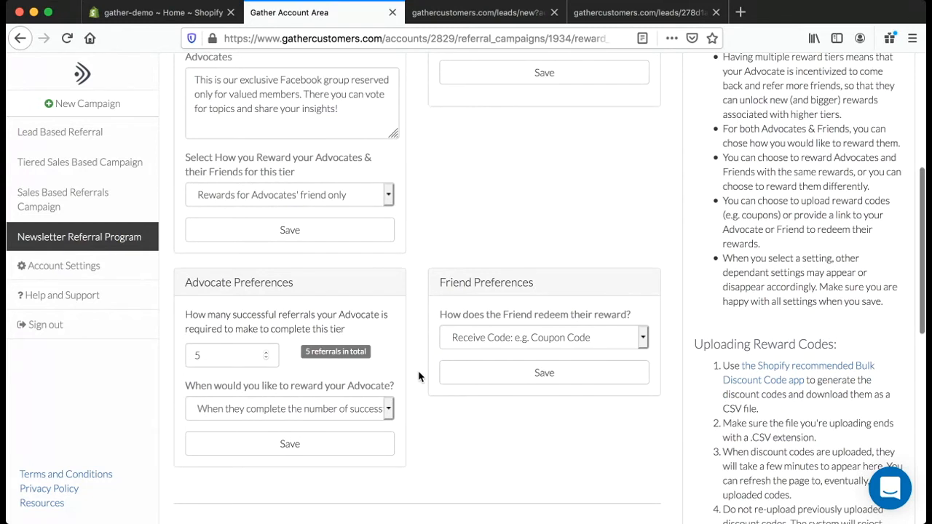
left_click(460, 338)
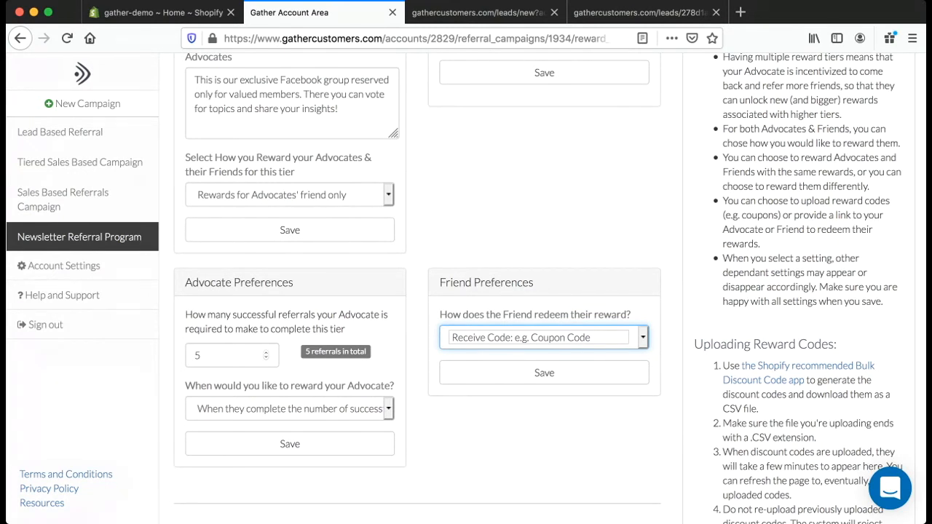
left_click(452, 437)
Review the tier preferences, discount code upload, and advocate and friend preferences of the Join the FB Group tier
scroll(453, 437, "up", 1)
scroll(453, 442, "up", 5)
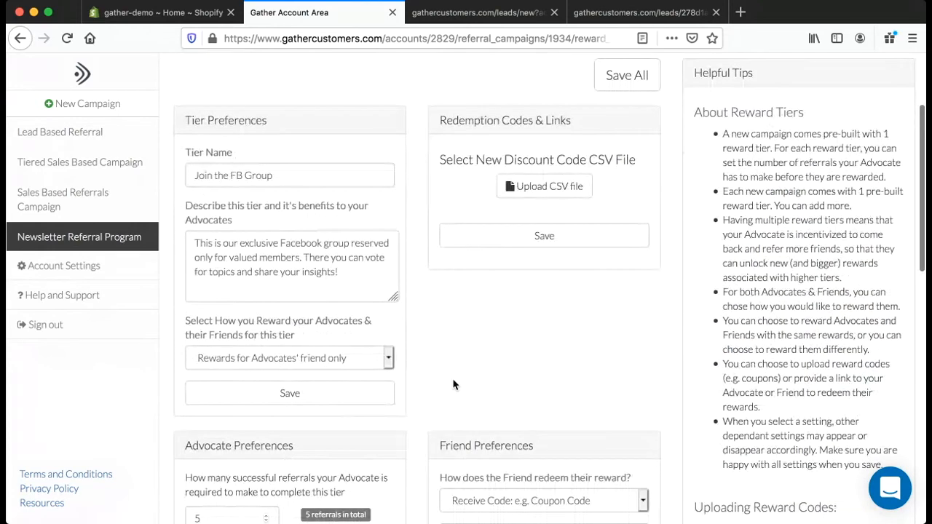
scroll(453, 385, "down", 5)
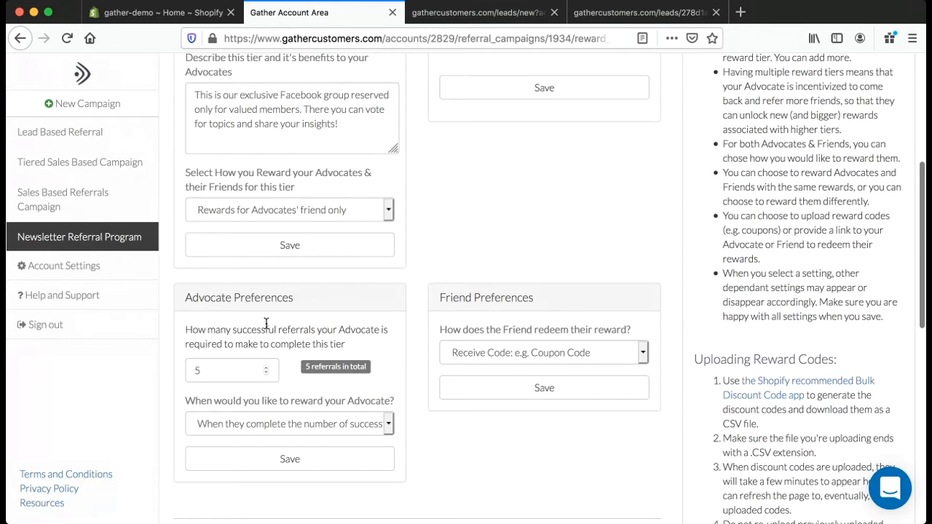
scroll(255, 313, "up", 2)
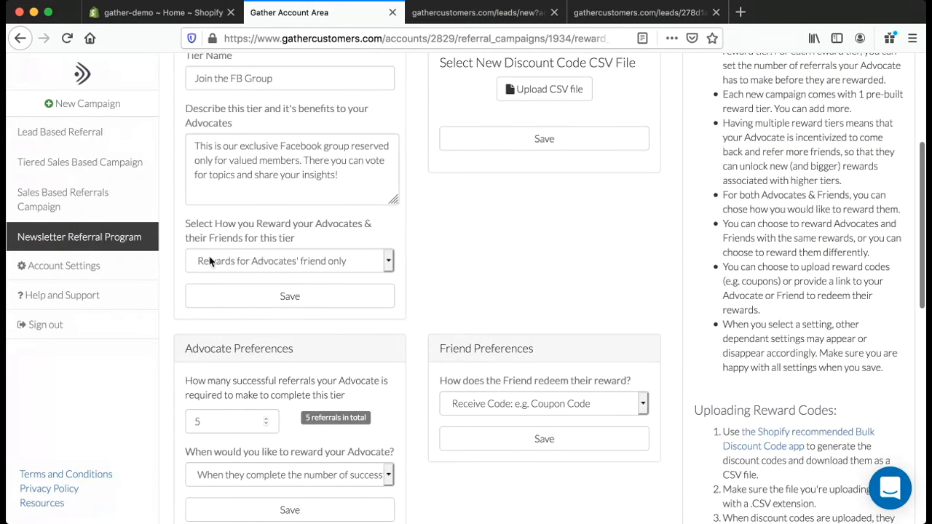
Set the Join the FB Group tier so advocates receive different rewards to their friends, and save the tier preferences
left_click(295, 268)
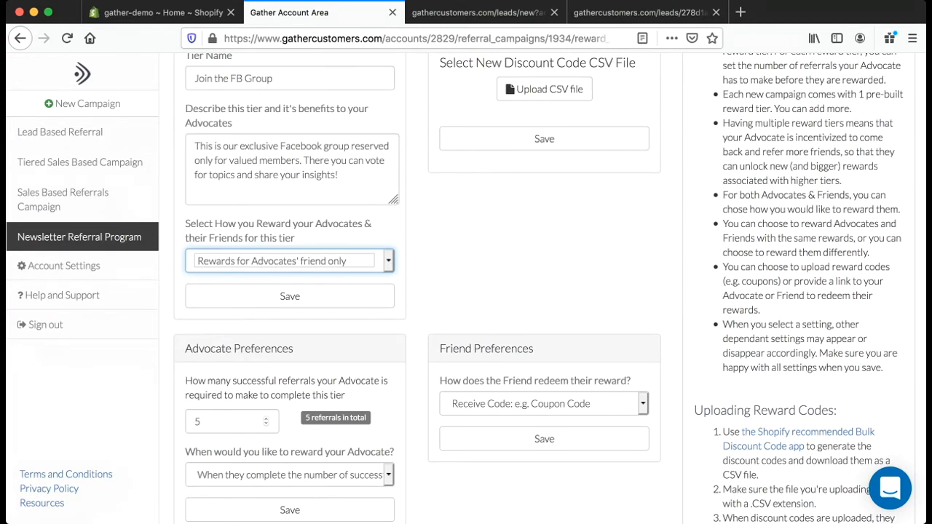
left_click(298, 251)
scroll(298, 252, "down", 3)
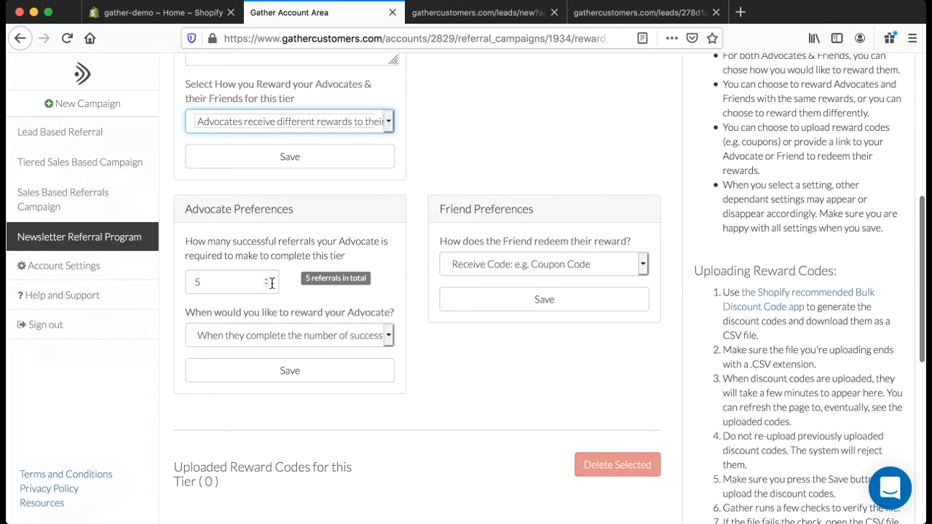
scroll(271, 283, "up", 3)
left_click(271, 287)
Check the advocate preference options for when to reward the advocate and how the advocate redeems the reward, keeping the current choices
scroll(272, 287, "down", 2)
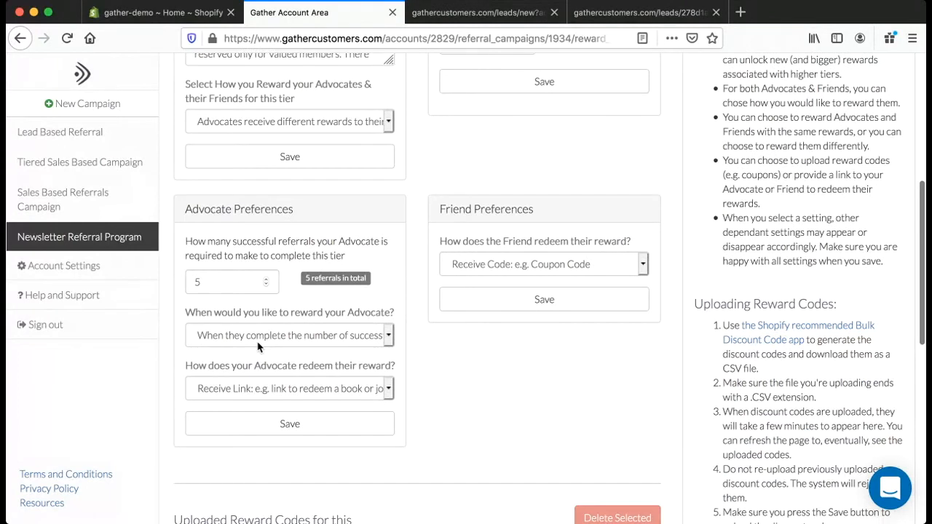
left_click(387, 333)
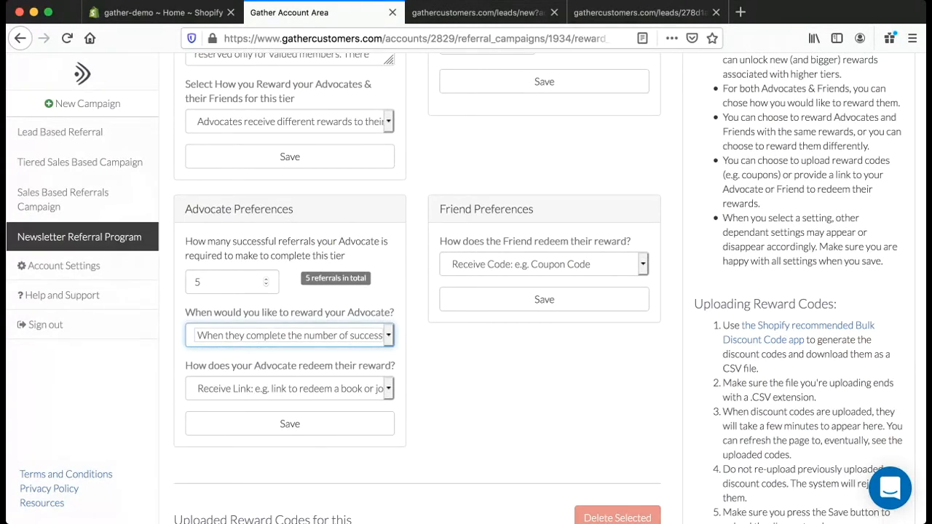
left_click(387, 388)
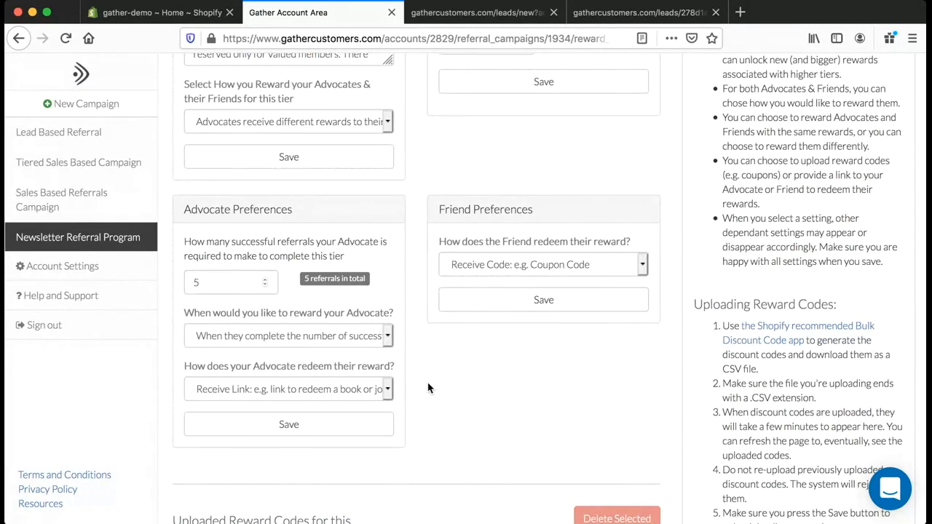
Review the advocate's redemption link, and open the CSV file chooser for the friends' discount codes, cancelling without uploading
scroll(424, 366, "up", 3)
scroll(425, 366, "down", 5)
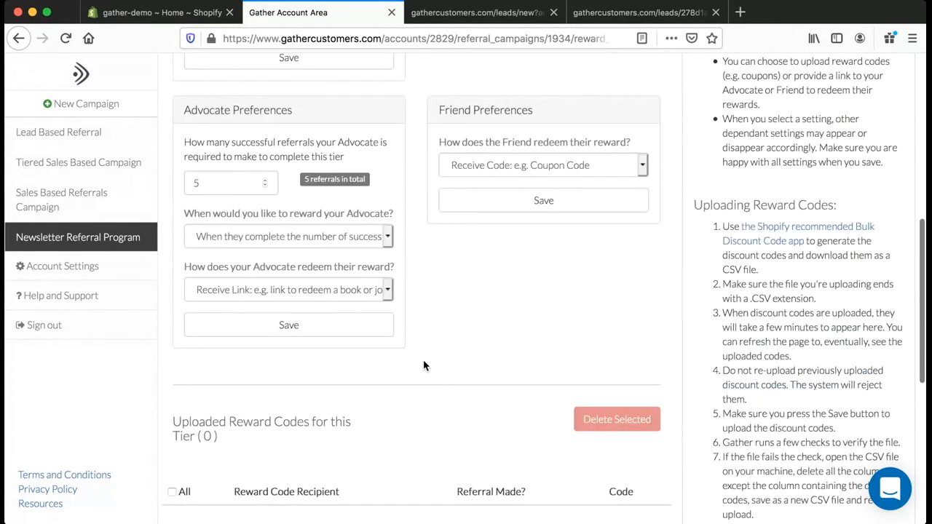
scroll(424, 366, "up", 7)
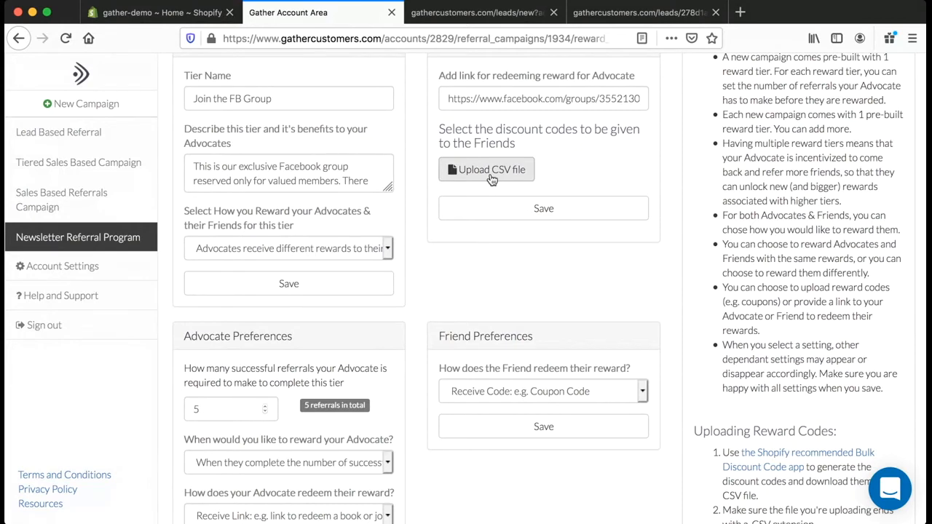
left_click(492, 171)
left_click(754, 101)
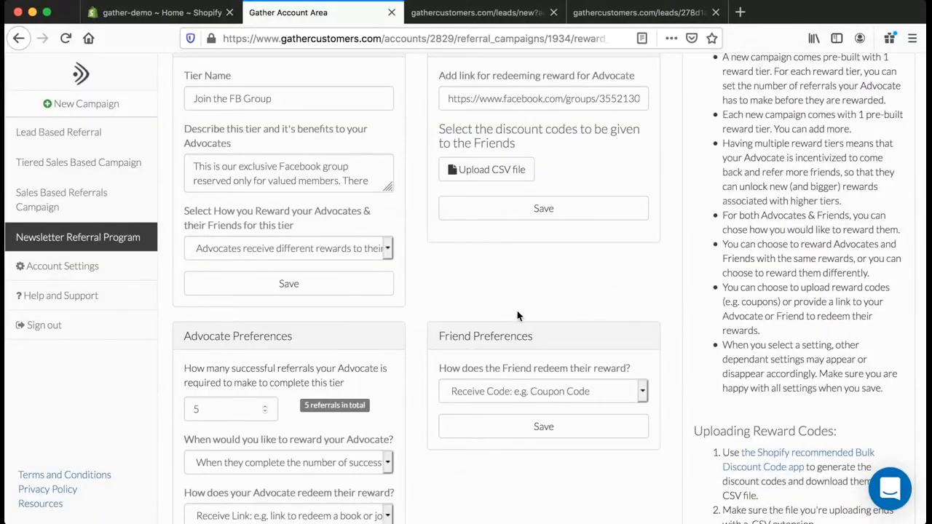
Examine the uploaded reward codes table of the Join the FB Group tier
scroll(517, 316, "down", 10)
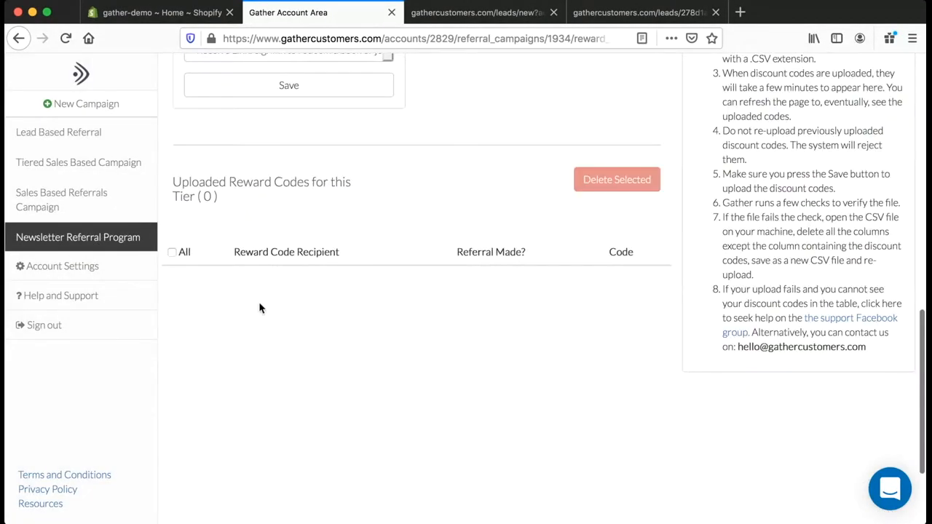
scroll(270, 350, "down", 1)
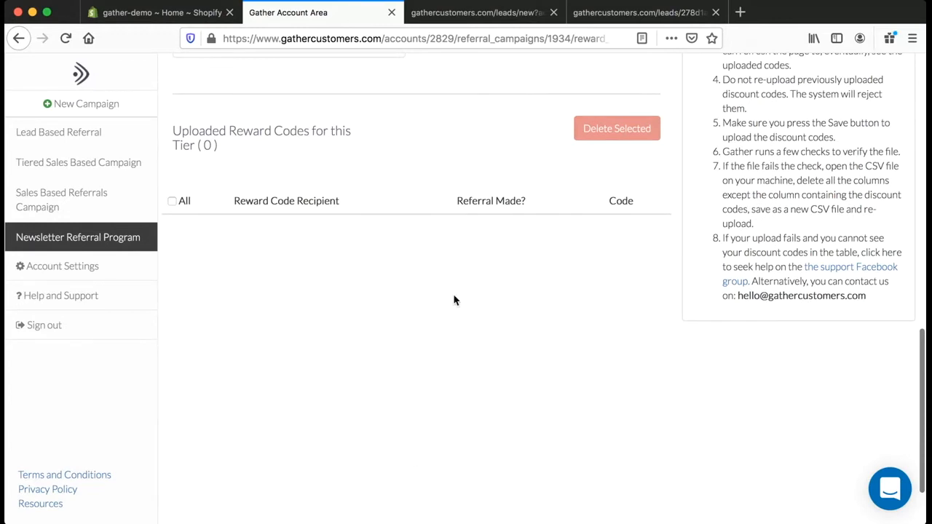
scroll(454, 299, "up", 3)
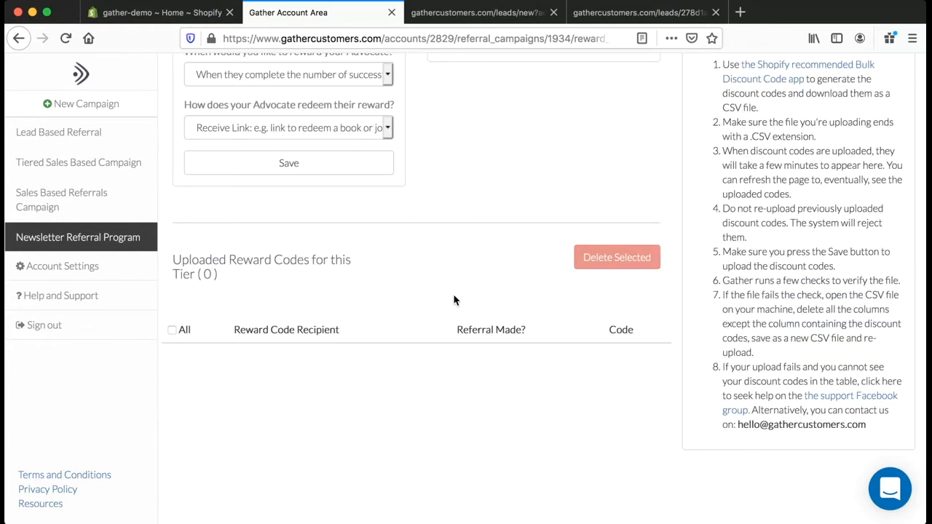
scroll(351, 424, "down", 1)
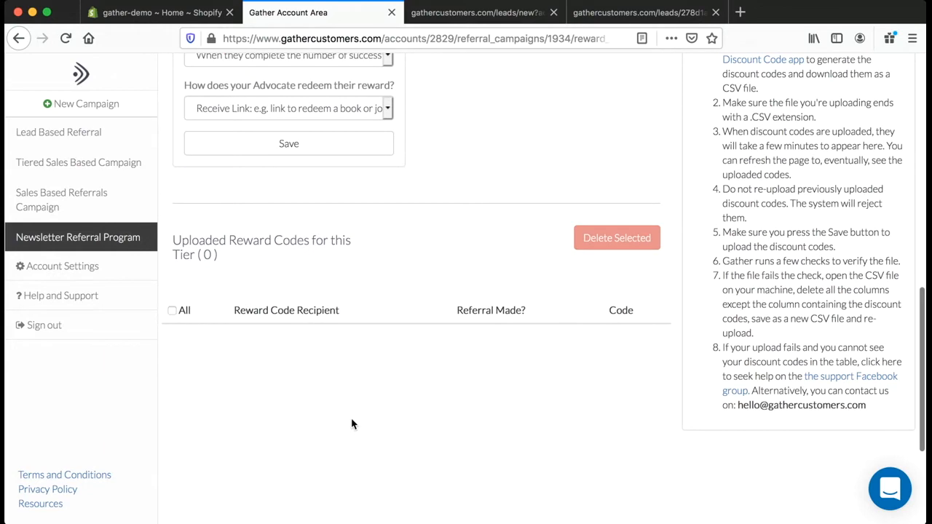
Open the Special Newsletter tier and review its preferences, redemption settings and uploaded reward codes
scroll(353, 422, "up", 10)
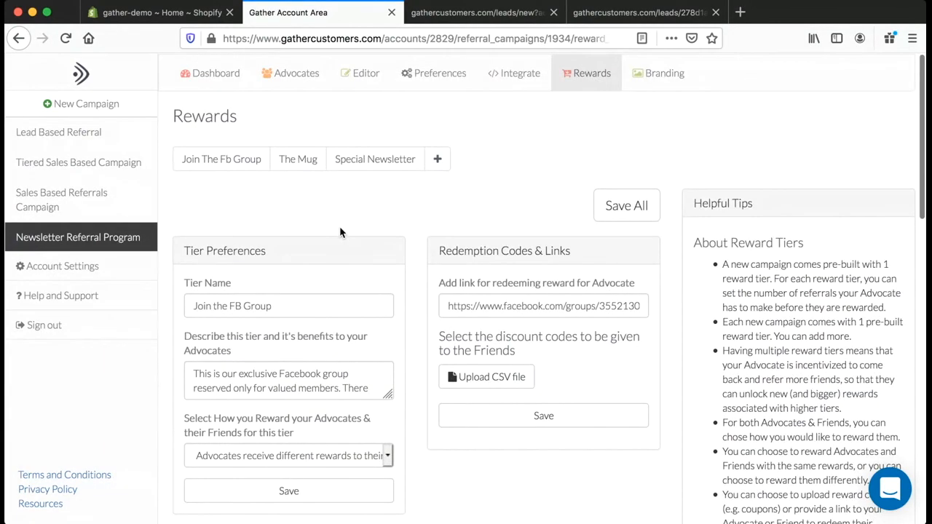
left_click(375, 160)
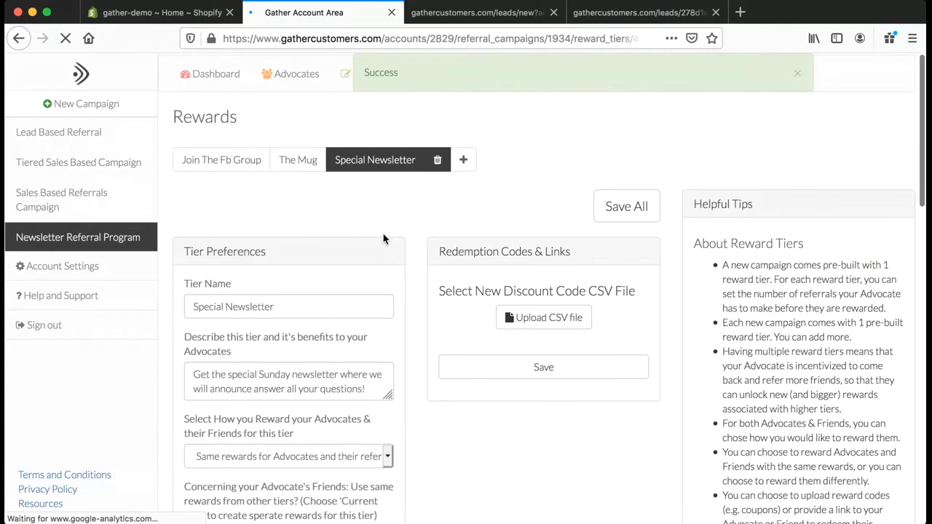
scroll(384, 239, "down", 10)
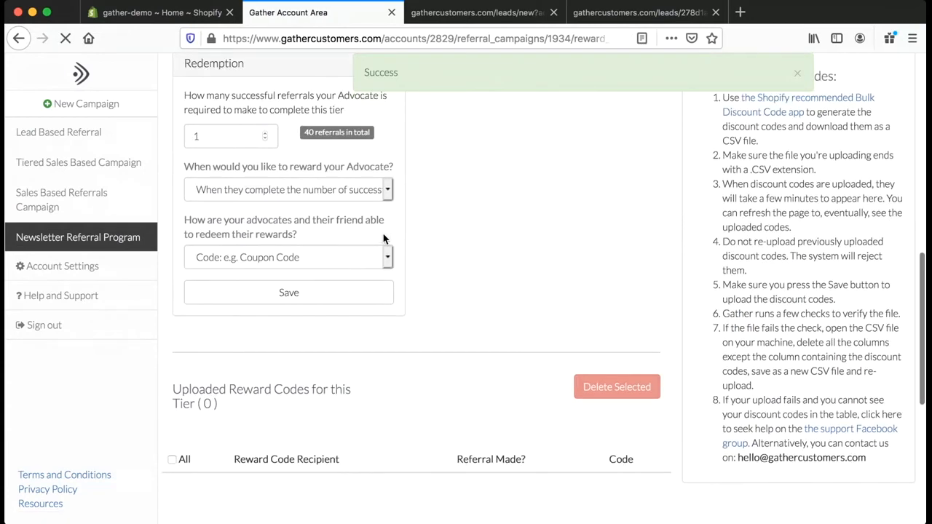
Open The Mug tier and examine its uploaded reward codes, including each code's recipient and referral status
left_click(313, 163)
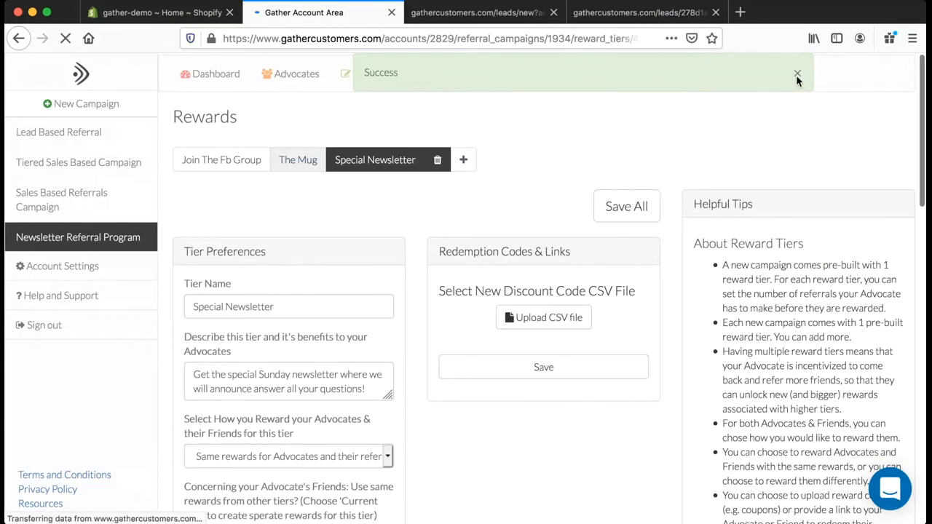
scroll(585, 252, "down", 10)
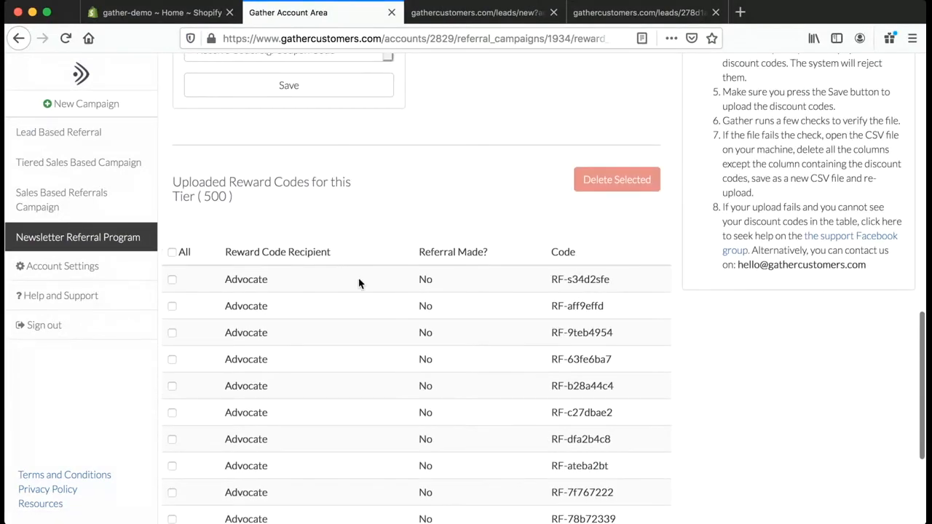
scroll(359, 283, "down", 3)
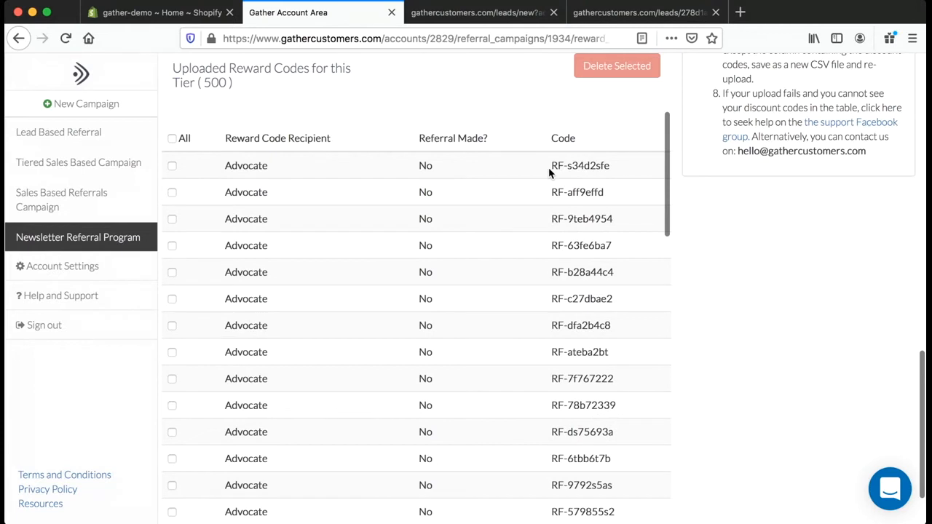
left_click_drag(574, 167, 610, 167)
double_click(425, 165)
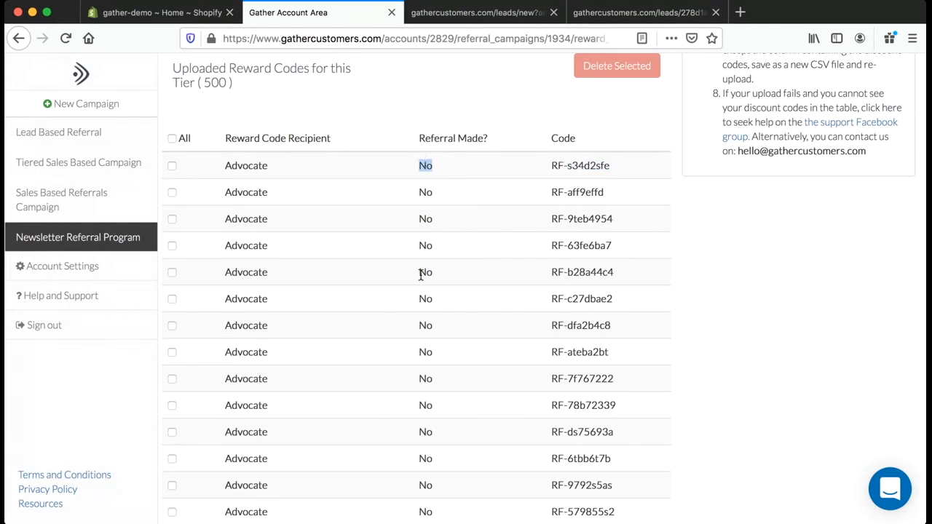
scroll(421, 276, "down", 5)
scroll(421, 279, "up", 10)
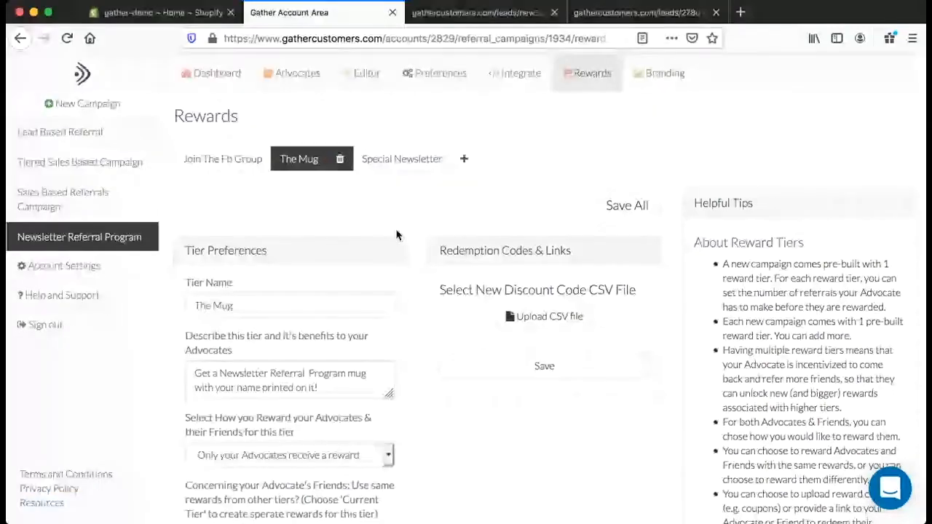
scroll(395, 233, "down", 1)
scroll(395, 233, "up", 1)
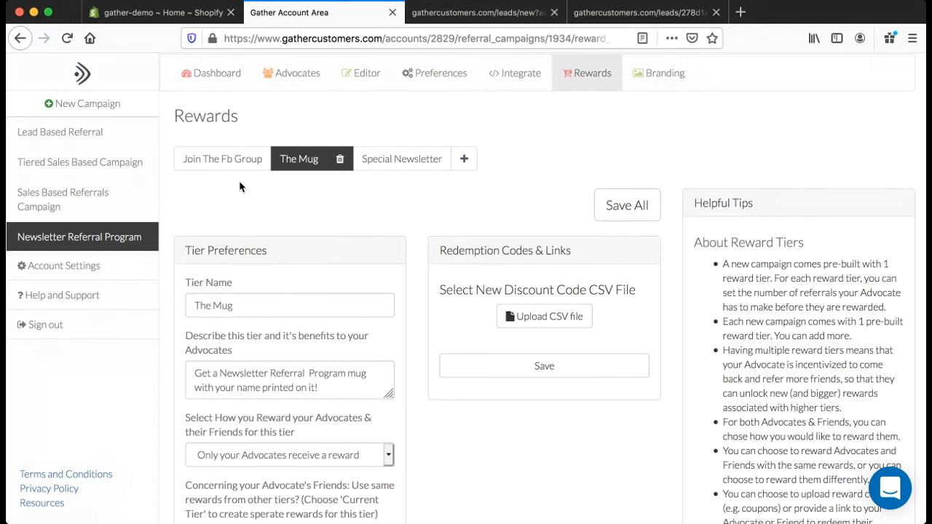
Switch to the advocate's referral page and show its Share Your Link section
key("ctrl+Tab")
key("ctrl+Tab")
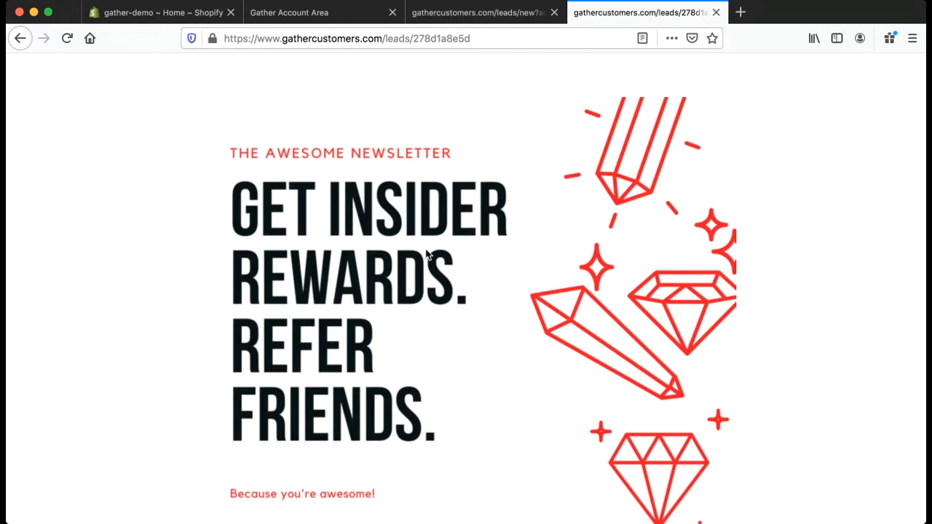
scroll(427, 264, "down", 5)
scroll(409, 299, "down", 3)
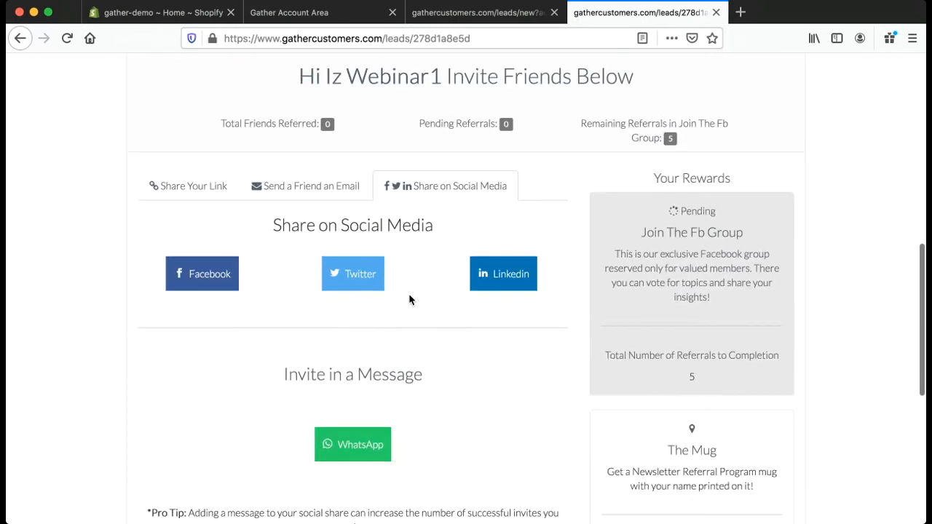
left_click(238, 193)
scroll(283, 228, "down", 1)
scroll(283, 229, "up", 7)
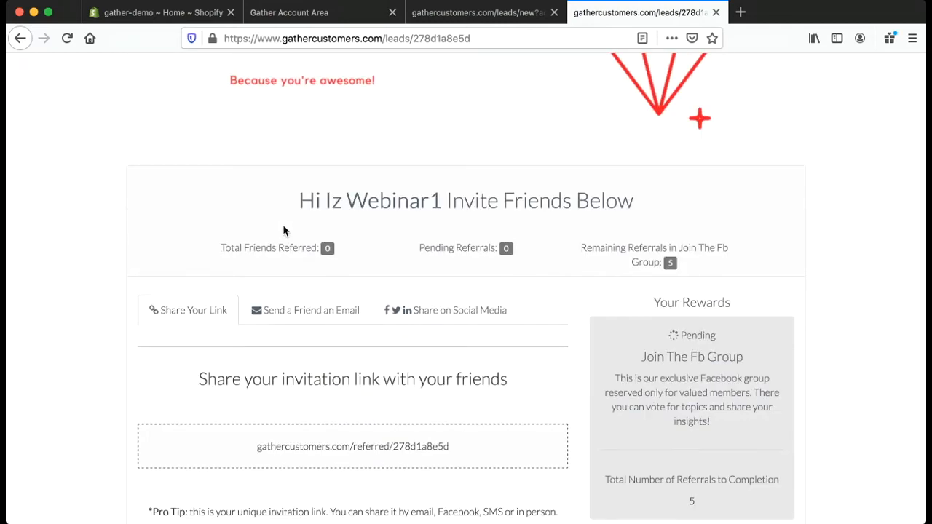
scroll(284, 230, "down", 3)
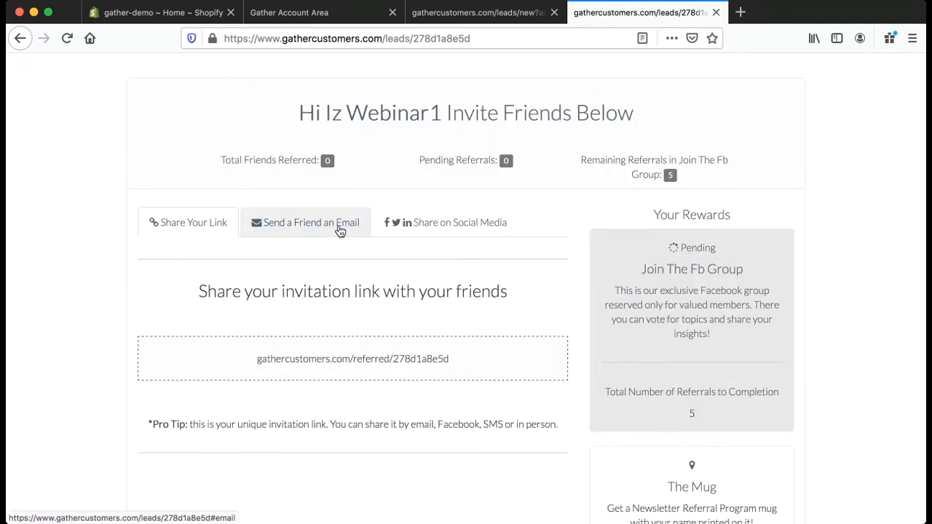
Examine the advocate's reward tiers and the total number of referrals to completion for each one
scroll(340, 231, "down", 3)
scroll(670, 308, "down", 3)
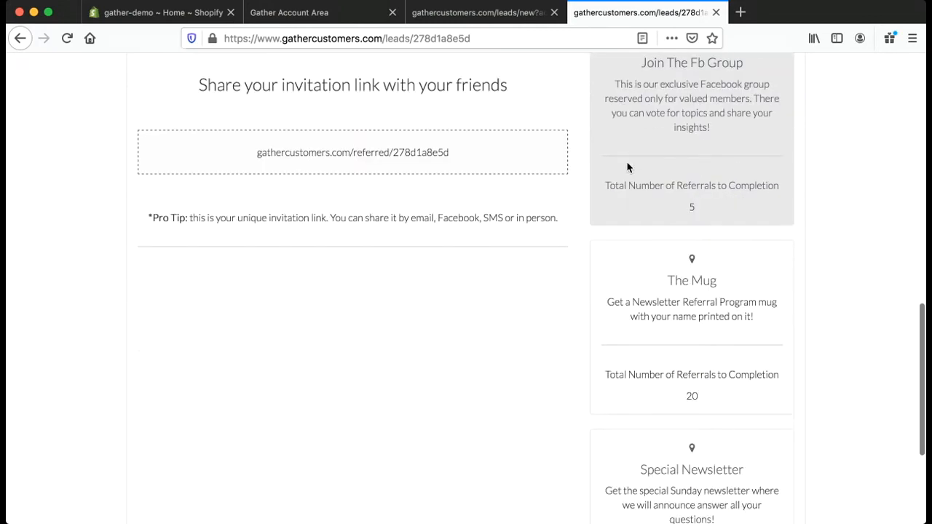
scroll(738, 249, "down", 6)
scroll(680, 308, "up", 6)
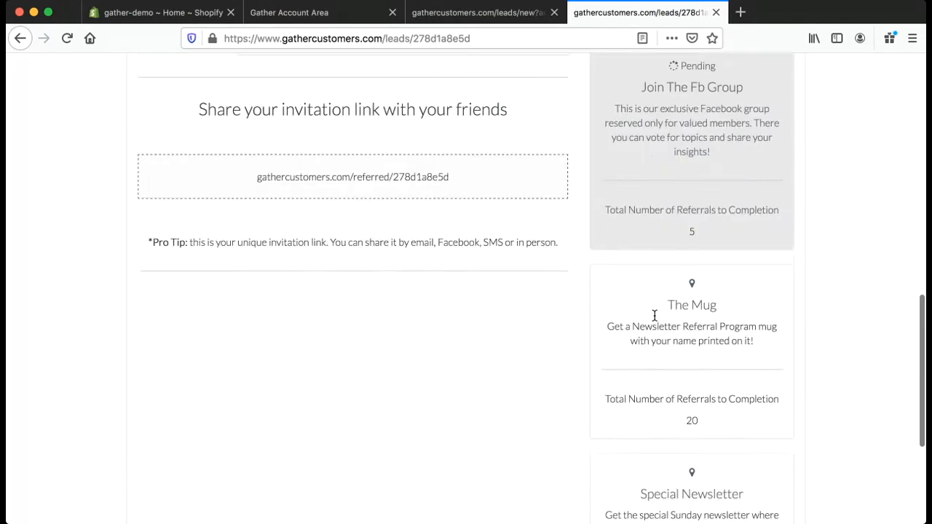
scroll(654, 315, "up", 5)
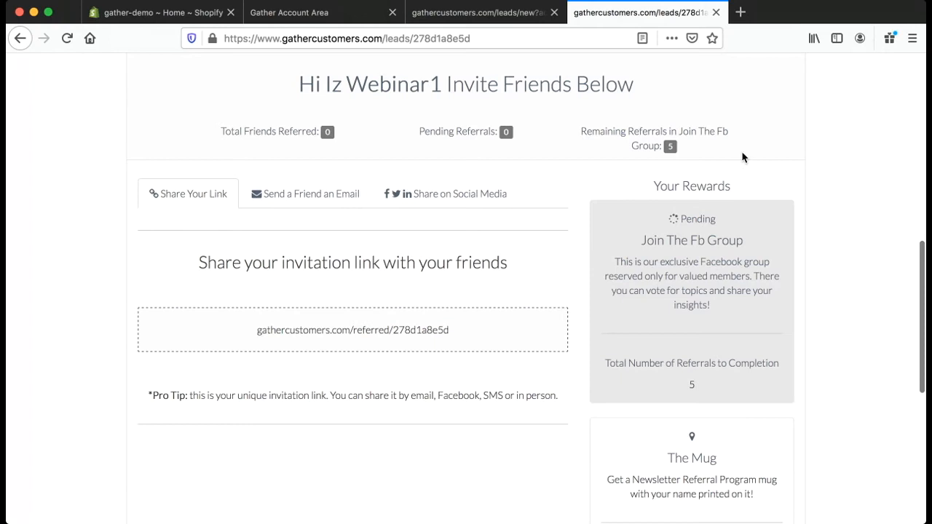
scroll(688, 247, "down", 1)
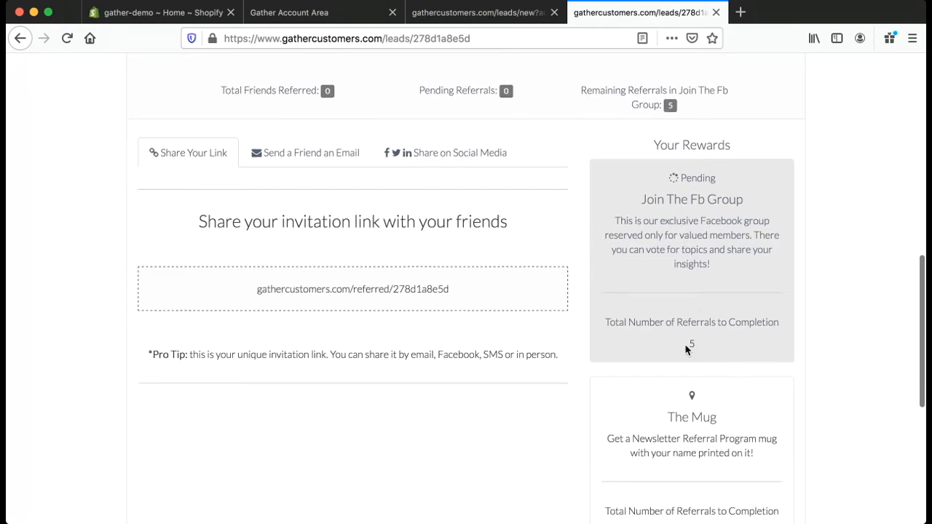
left_click_drag(686, 345, 705, 347)
scroll(705, 343, "down", 4)
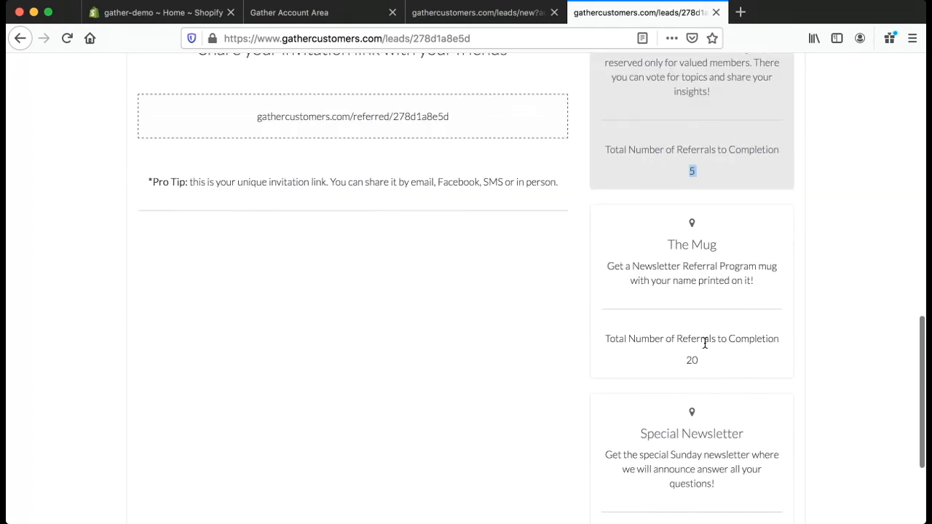
left_click(690, 372)
scroll(713, 368, "down", 4)
scroll(689, 410, "up", 6)
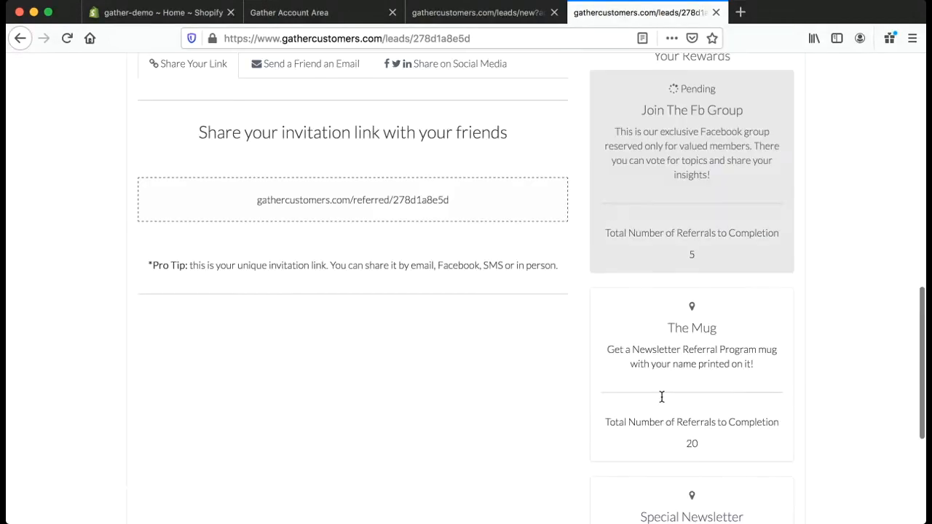
Select the advocate's unique invitation link in the Share Your Link section
scroll(662, 397, "up", 5)
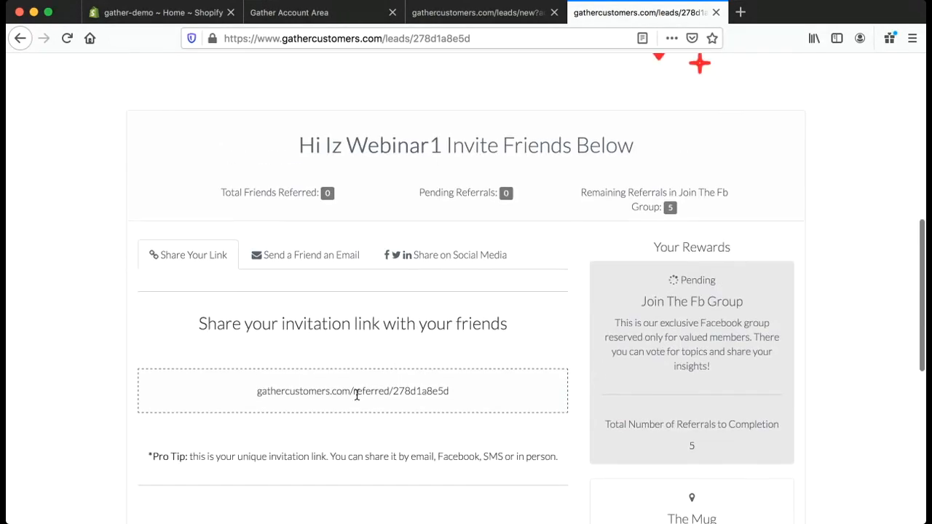
double_click(356, 393)
left_click(357, 393)
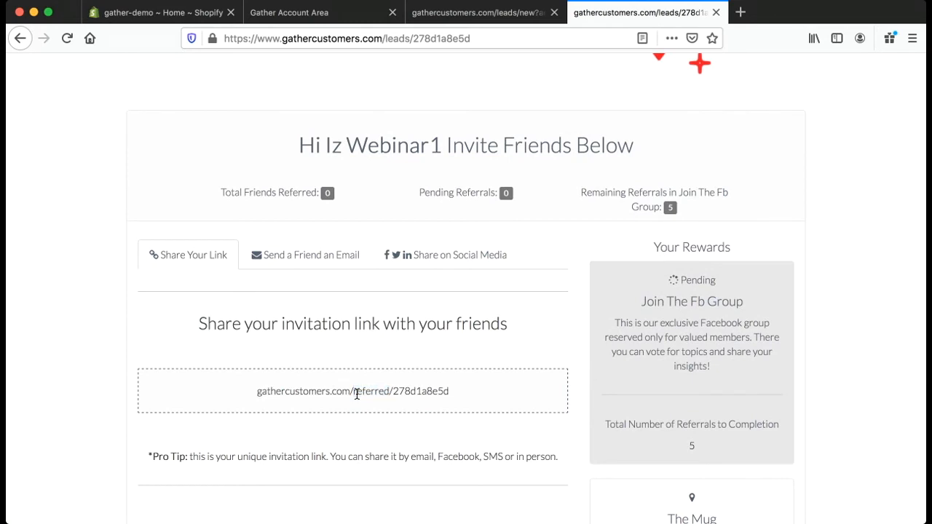
triple_click(357, 393)
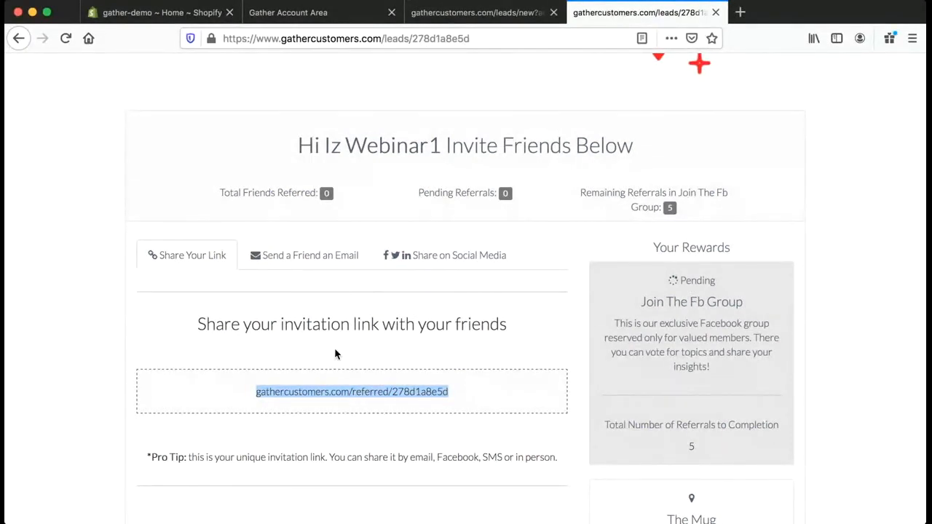
Show the Send a Friend an Email section and review its invitation options
left_click(329, 255)
scroll(334, 280, "down", 2)
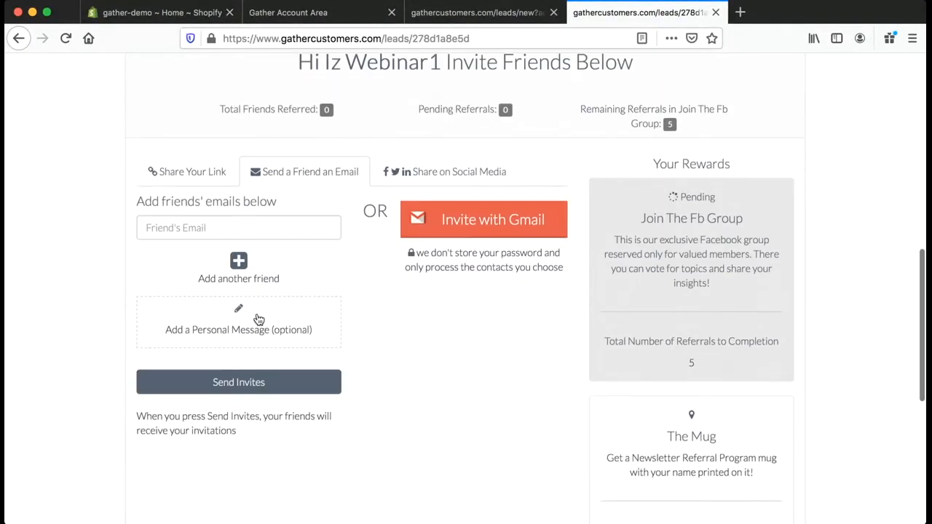
Add three more friend email fields to the email invitation and open the optional personal message box
left_click(230, 226)
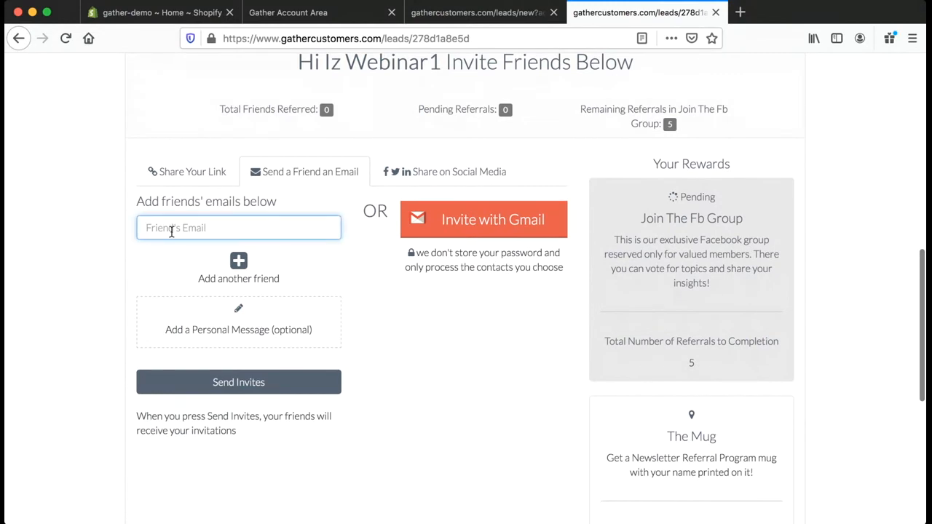
left_click(239, 260)
left_click(239, 295)
left_click(238, 331)
scroll(238, 337, "down", 2)
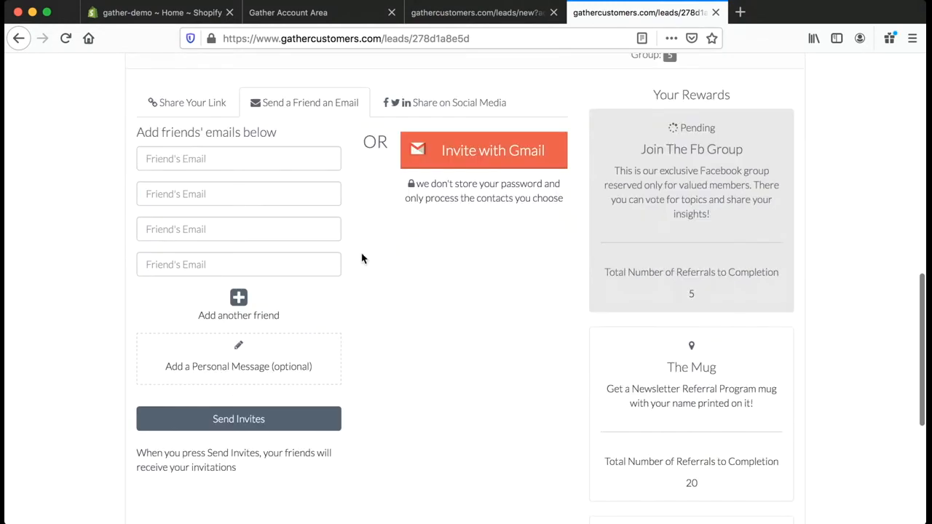
scroll(335, 273, "down", 2)
left_click(271, 294)
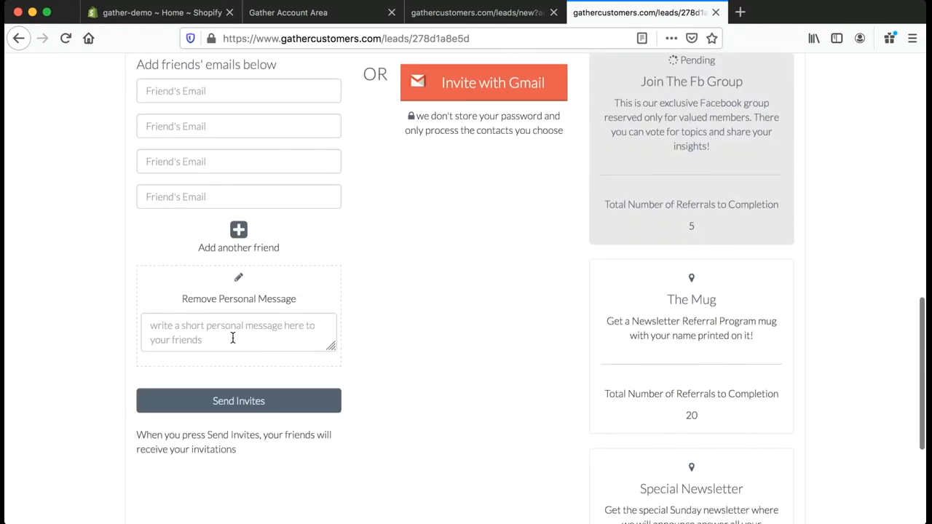
Show the Share on Social Media section and open the WhatsApp message invitation
scroll(231, 334, "up", 5)
left_click(410, 227)
scroll(343, 326, "down", 4)
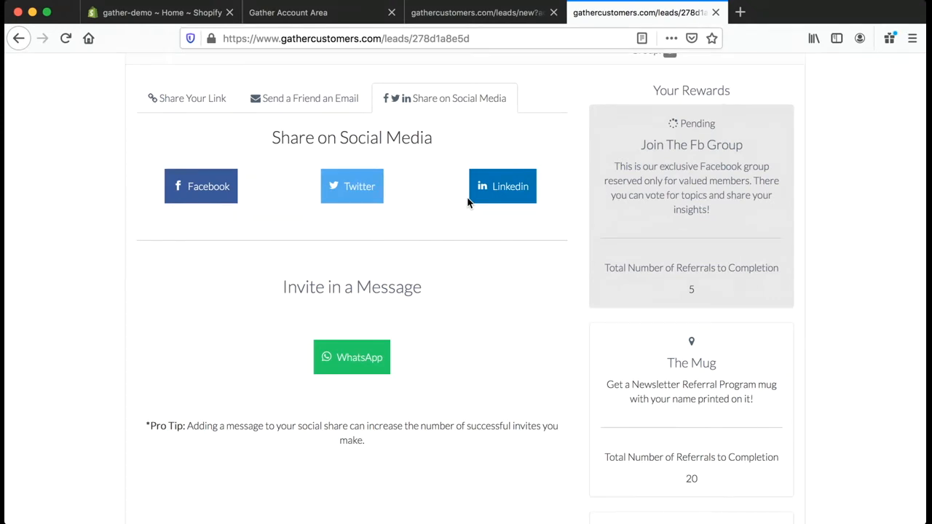
left_click(369, 356)
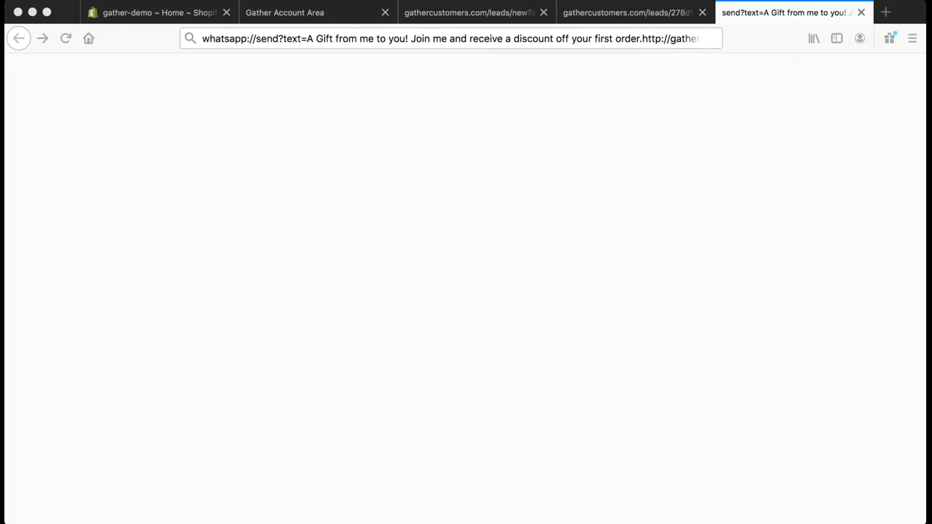
Return from the WhatsApp invitation to the advocate's referral page
left_click(306, 20)
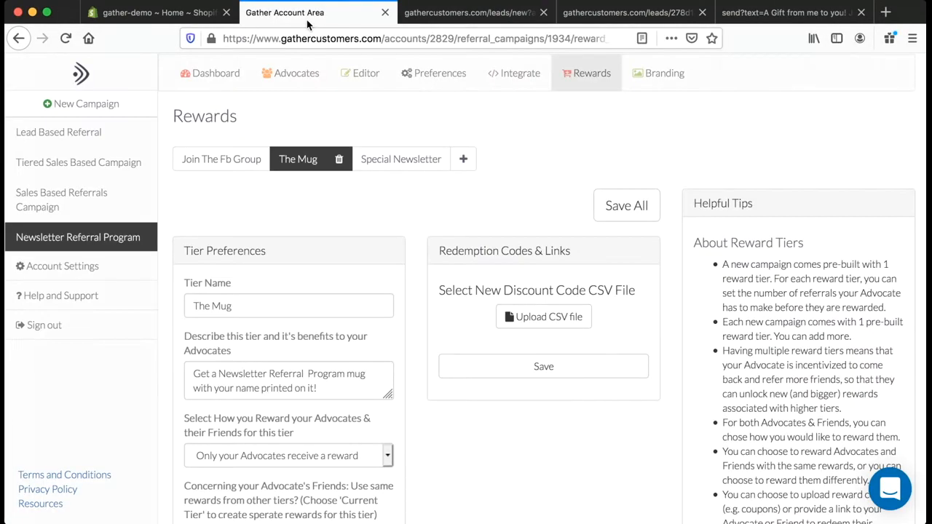
left_click(469, 14)
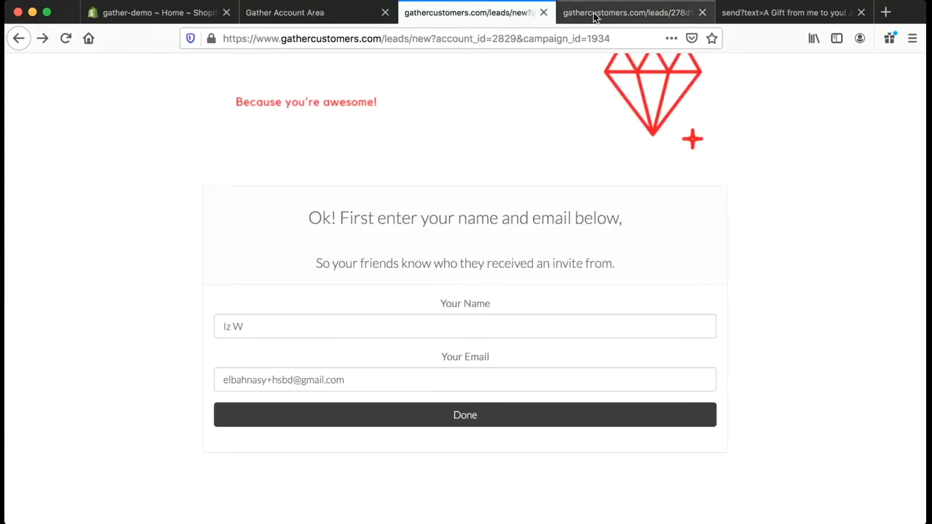
left_click(594, 15)
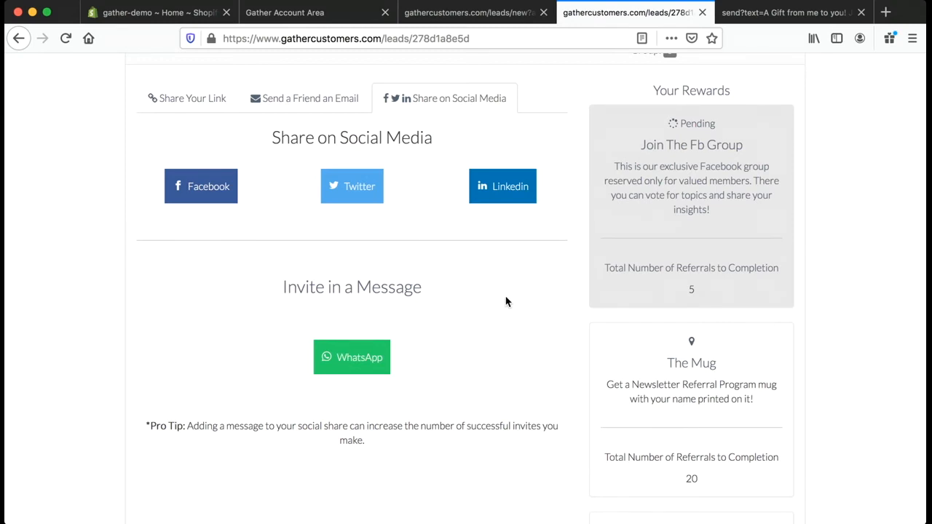
Examine the advocate's total, pending and remaining referral counters together with the reward tiers and social sharing options
scroll(507, 301, "up", 1)
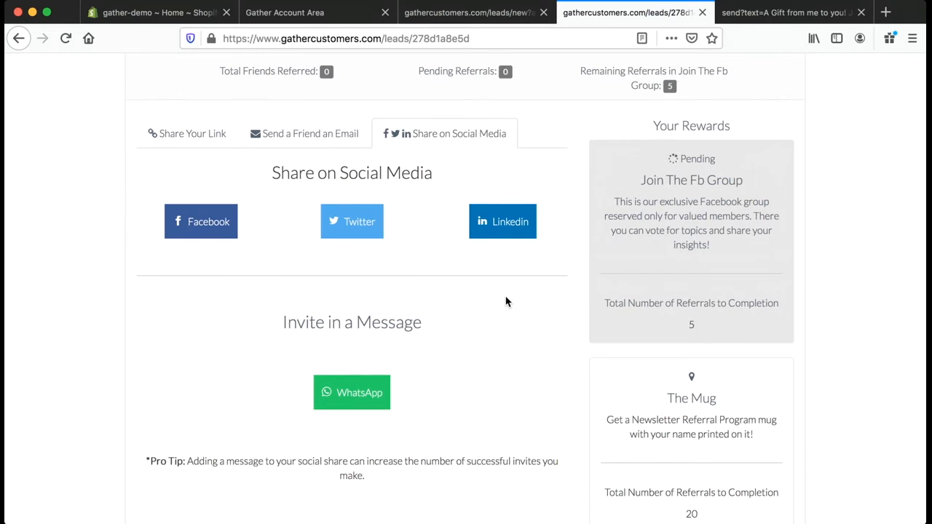
scroll(506, 301, "down", 1)
scroll(505, 301, "up", 2)
scroll(391, 217, "down", 4)
scroll(358, 155, "up", 5)
scroll(308, 150, "up", 3)
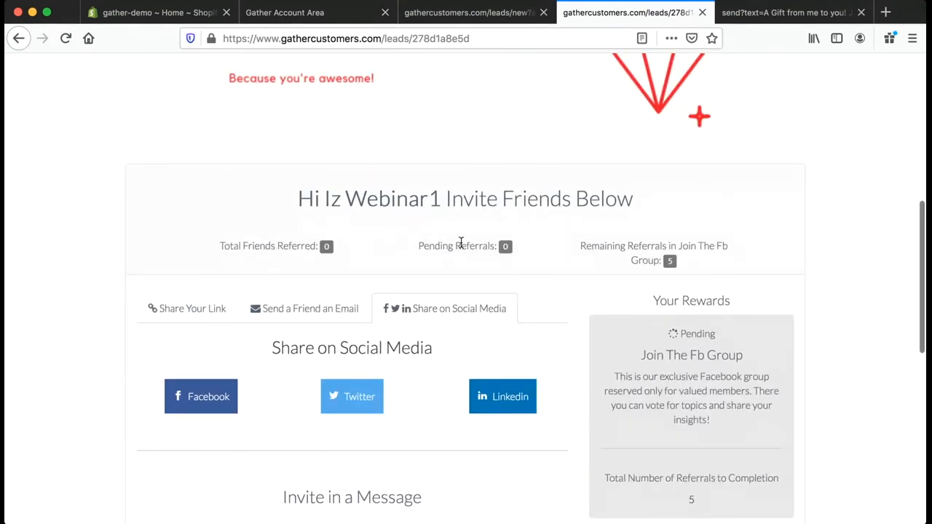
scroll(691, 238, "down", 2)
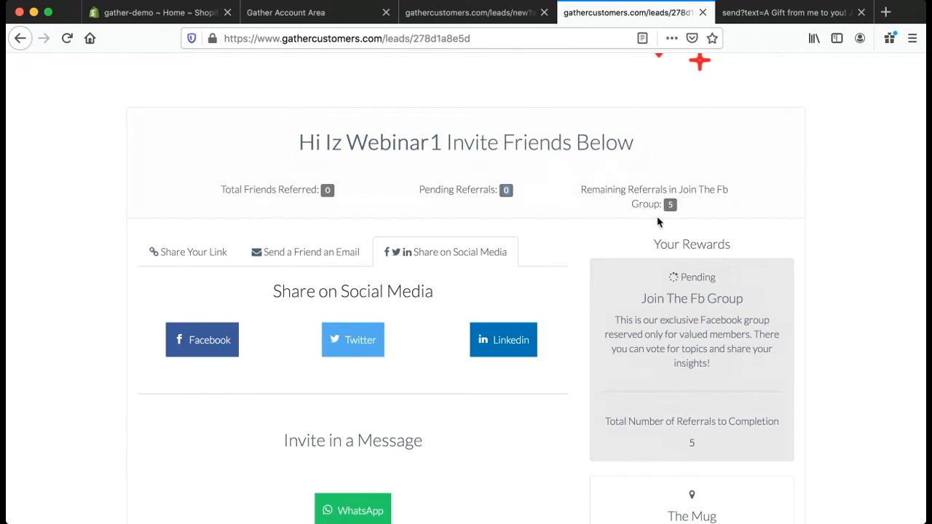
scroll(657, 233, "down", 1)
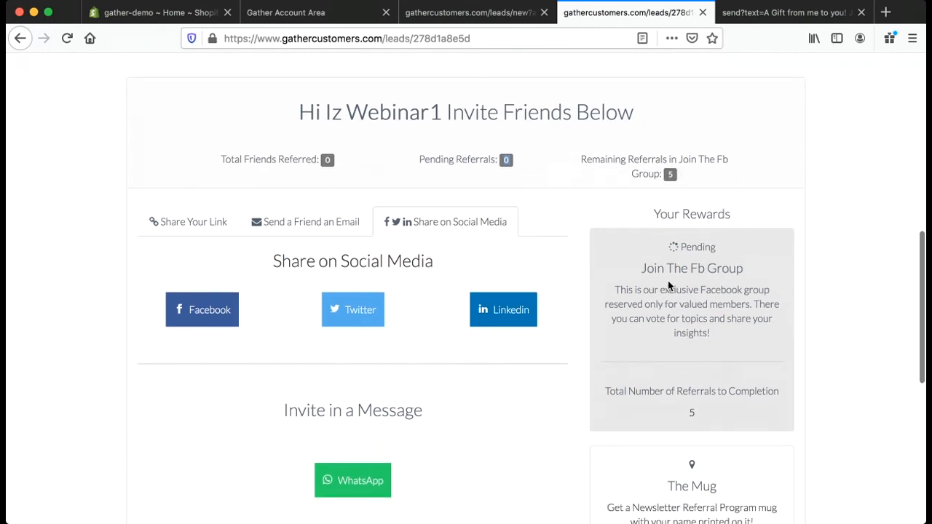
scroll(670, 287, "up", 1)
scroll(669, 294, "down", 4)
scroll(668, 282, "up", 4)
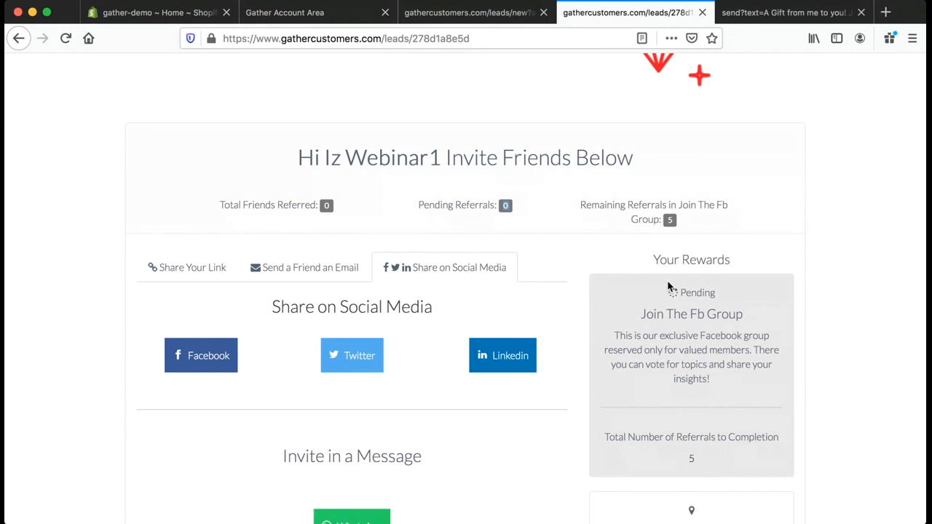
scroll(669, 286, "up", 3)
scroll(455, 273, "down", 6)
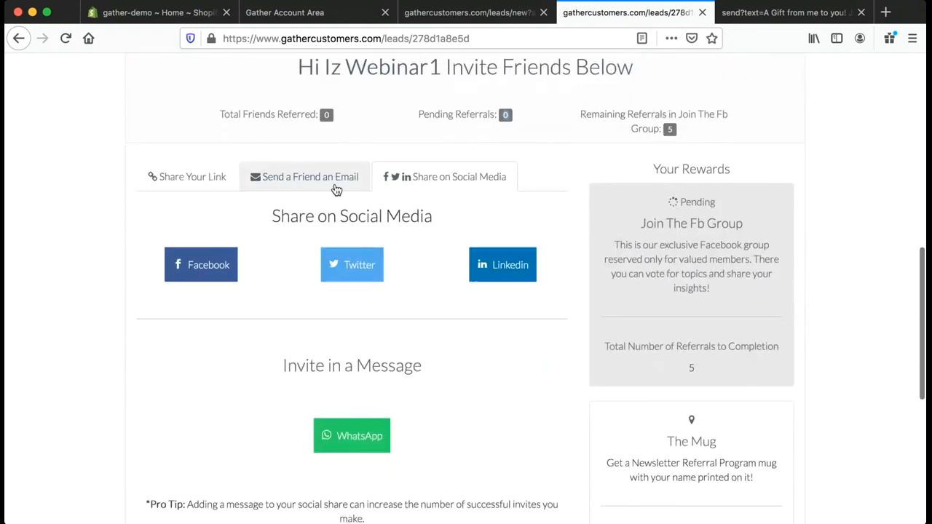
Show the Share Your Link section again and review the advocate's unique invitation link
left_click(337, 184)
left_click(208, 177)
scroll(312, 359, "down", 5)
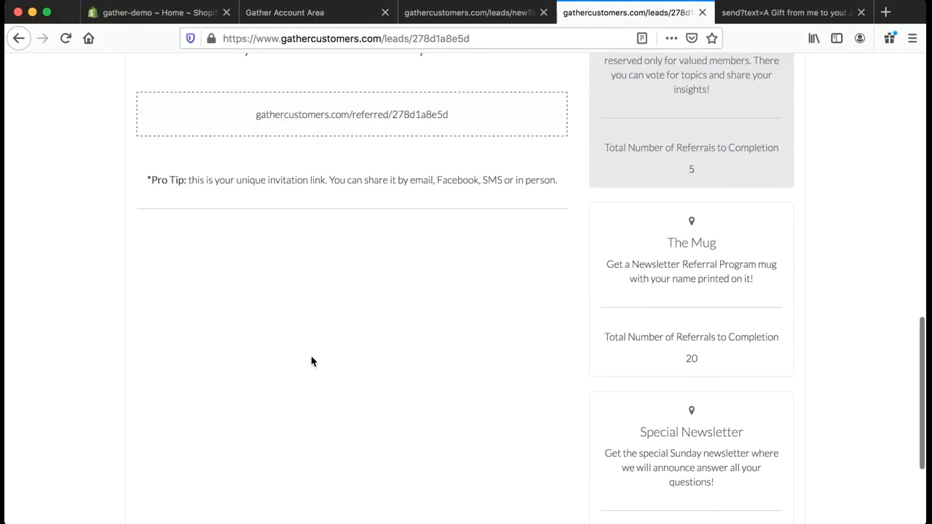
scroll(311, 361, "up", 2)
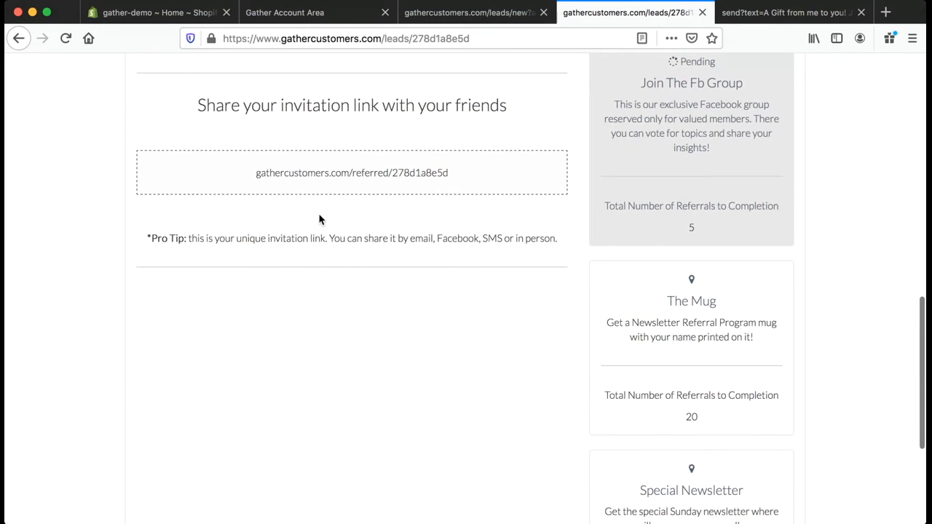
scroll(343, 204, "up", 2)
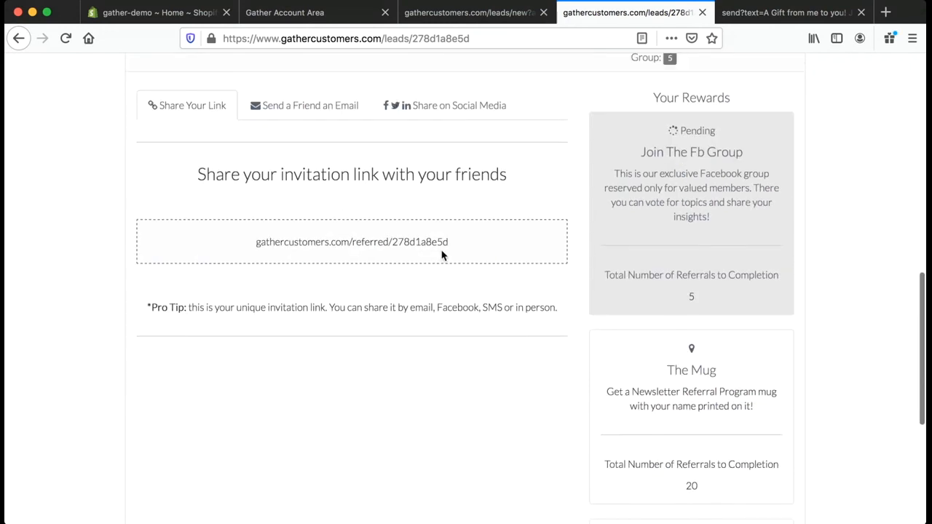
Review the Your Rewards list from the Join The Fb Group tier through The Mug to Special Newsletter
scroll(441, 254, "up", 4)
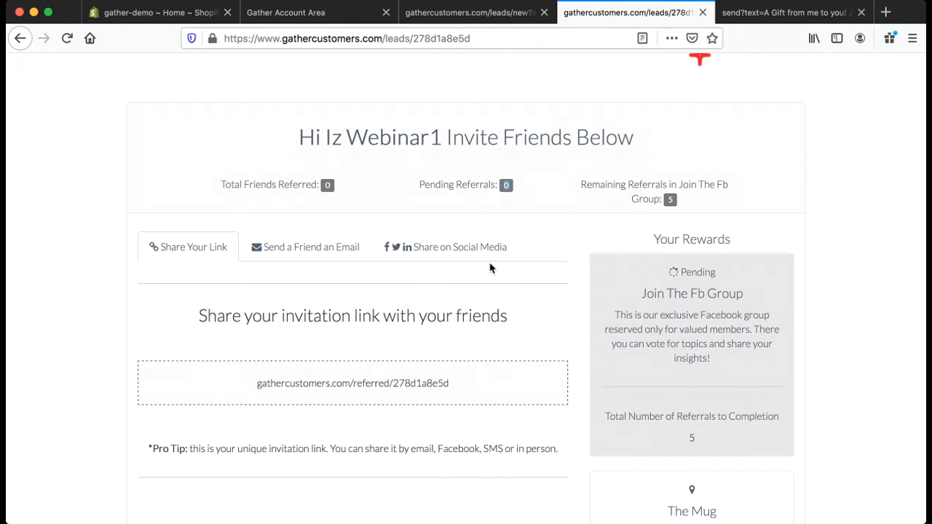
scroll(490, 268, "down", 5)
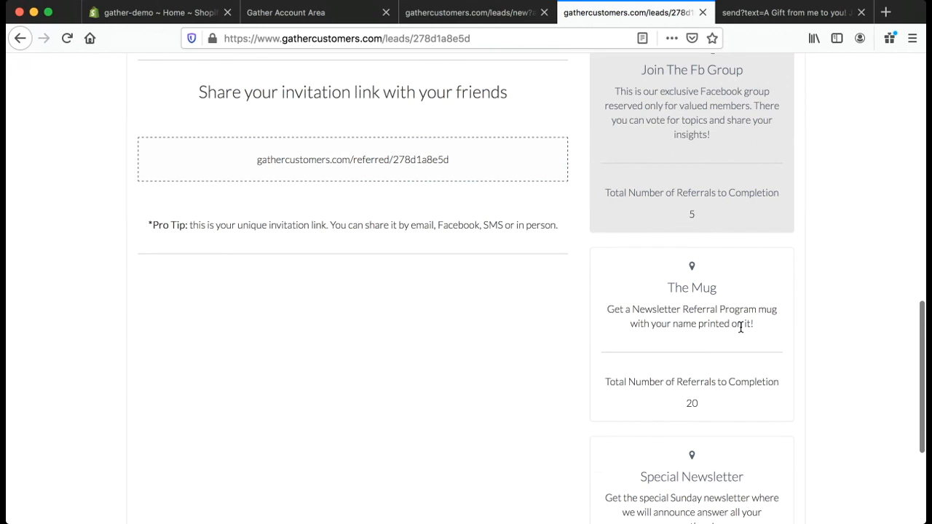
scroll(664, 303, "down", 3)
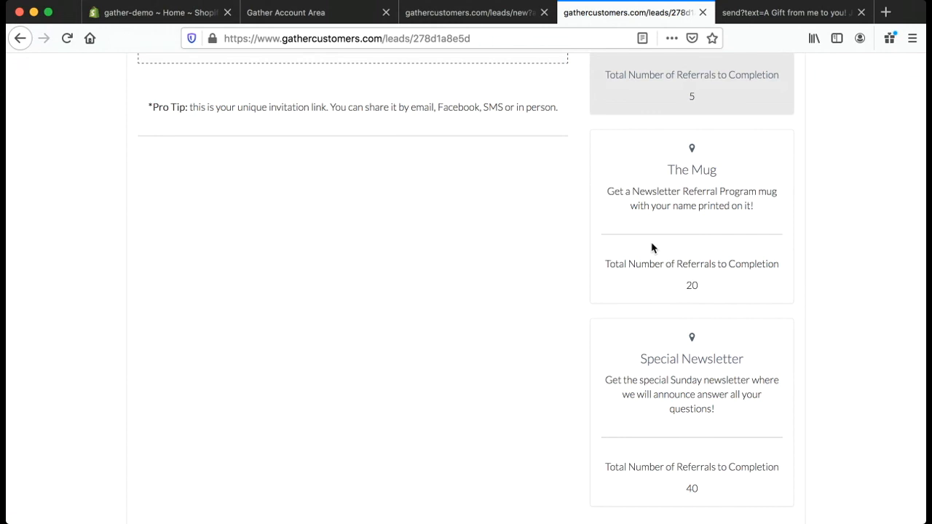
Return to the Newsletter Referral Program's Rewards page in the Gather account, showing The Mug tier
key("ctrl+shift+Tab")
key("ctrl+shift+Tab")
key("ctrl+shift+Tab")
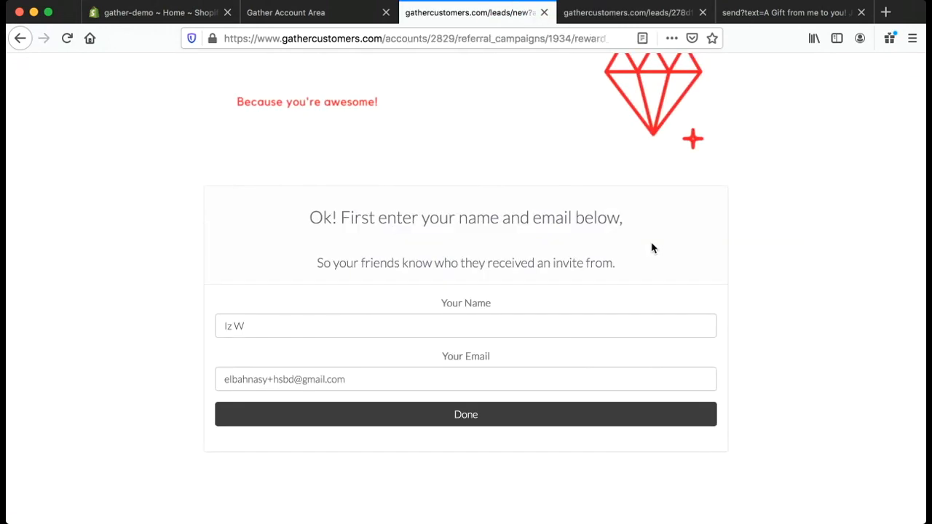
key("ctrl+Tab")
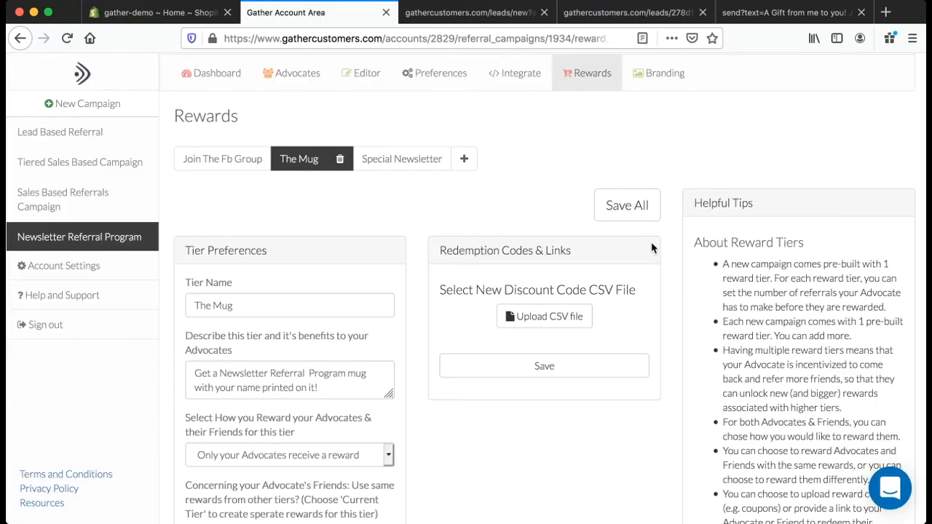
key("ctrl+shift+Tab")
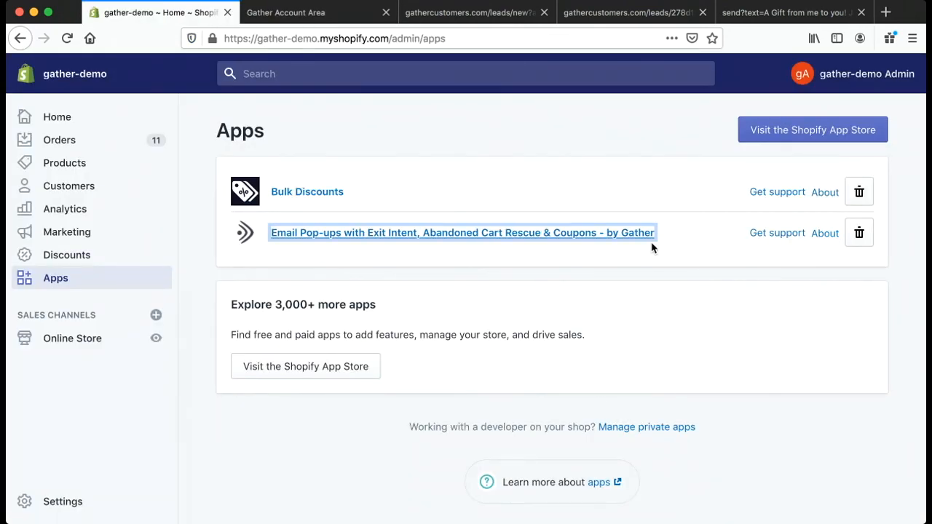
key("ctrl+Tab")
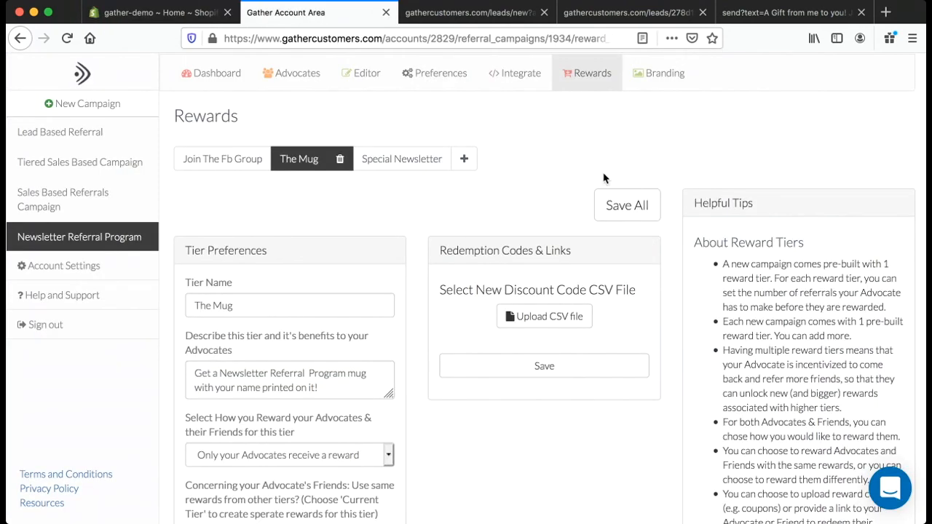
key("super+Tab")
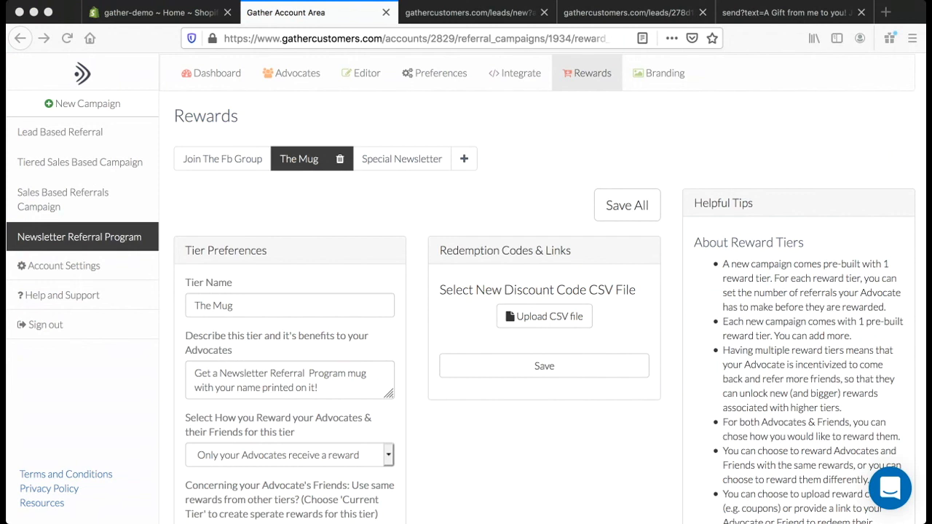